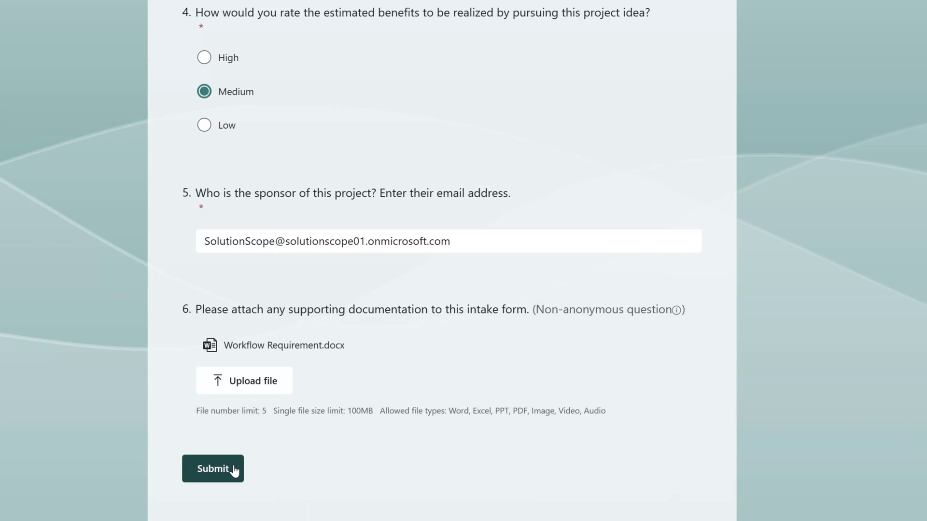
Submit the completed project intake form with its attached Workflow Requirement.docx
left_click(234, 470)
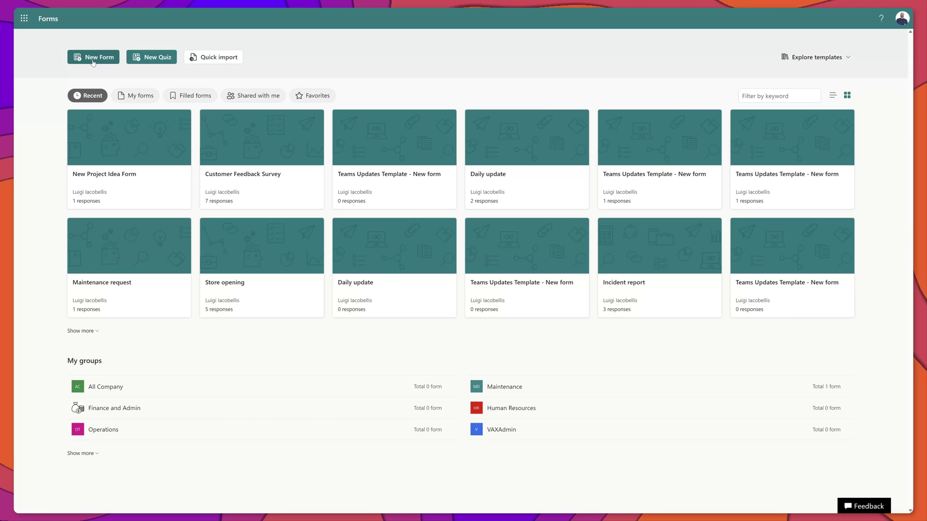
Create a new form titled "Project Intake Form" with a light-bulb head logo and a description about collecting new project ideas
left_click(93, 58)
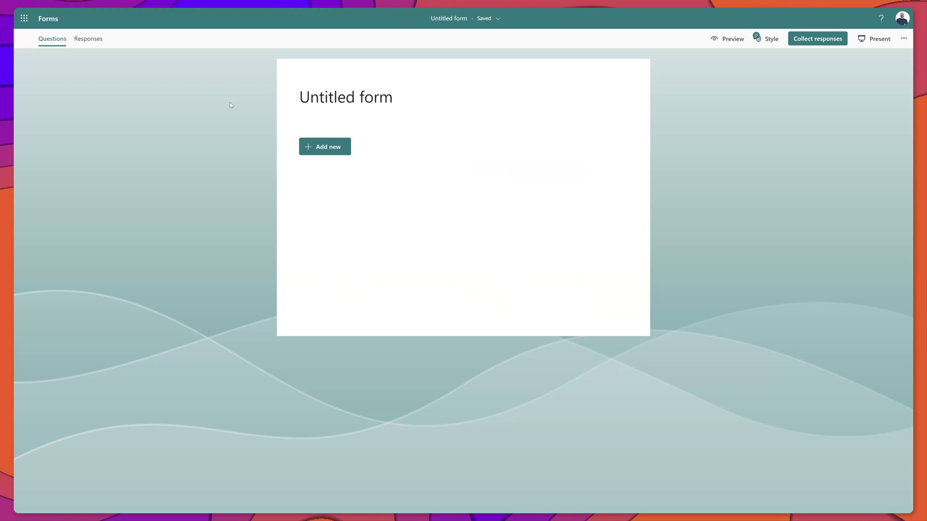
left_click(323, 102)
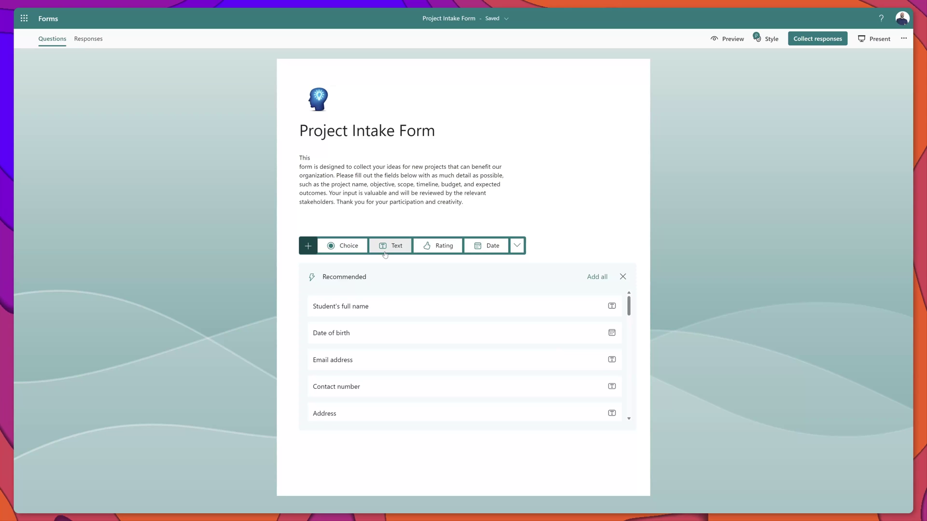
Add required text questions "What is the name of your idea?" and "What problem are you trying to solve or opportunity are you trying to realize?"
left_click(386, 248)
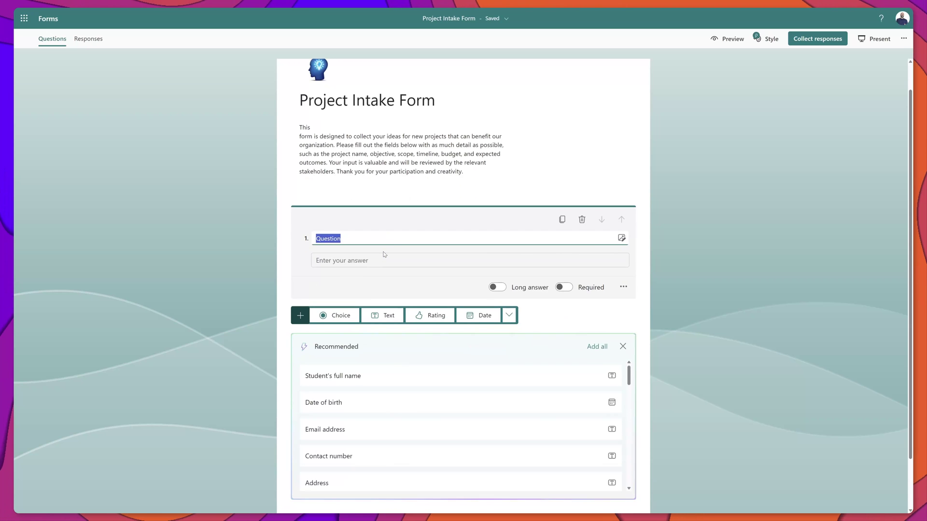
type("What is the name of your idea?")
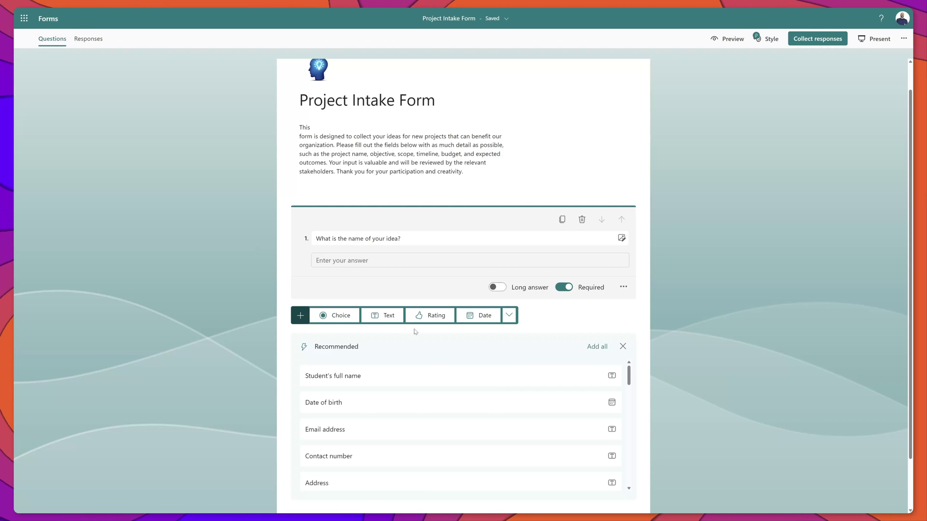
left_click(390, 317)
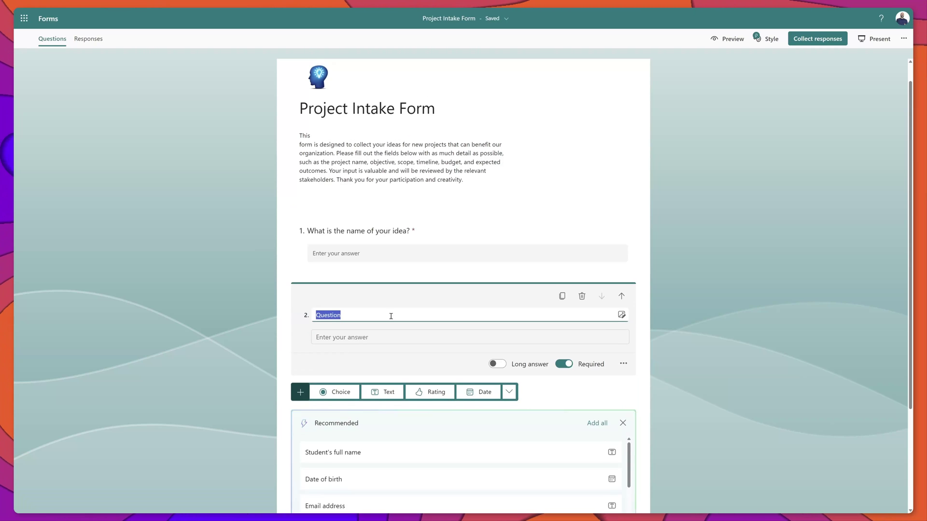
type("What problem are you trying to solve or opportunity are you trying to realize?")
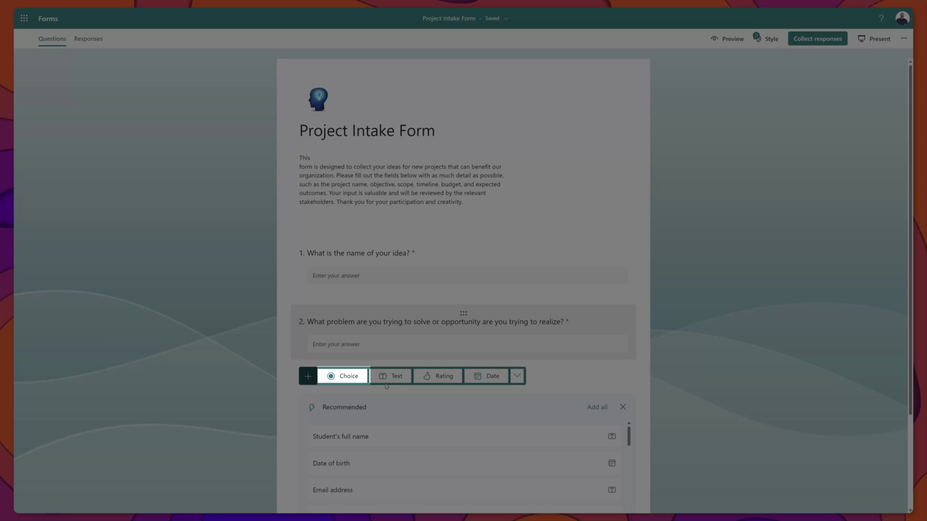
Add required High, Medium, Low choice questions: "How complex do you think this project idea is to pursue?" and one rating the estimated benefits
left_click(348, 377)
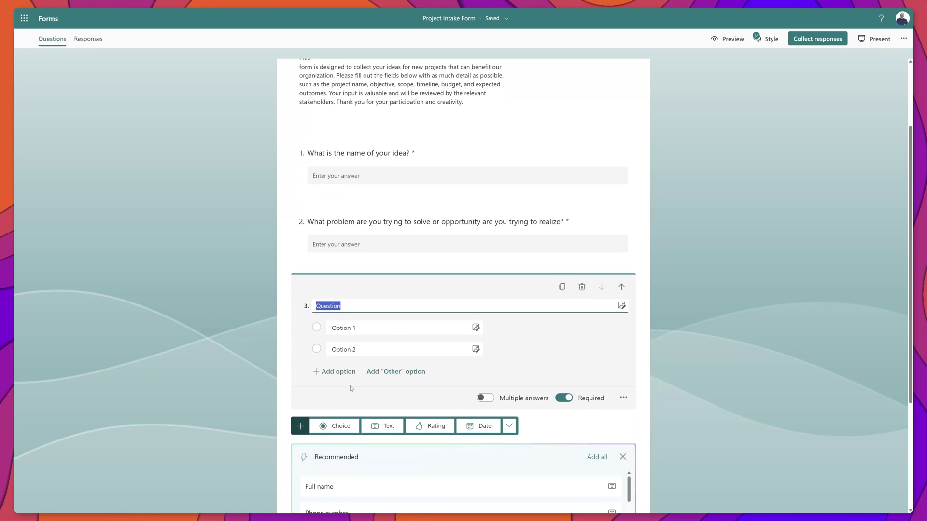
type("How complex do you think this project idea is to pursue?")
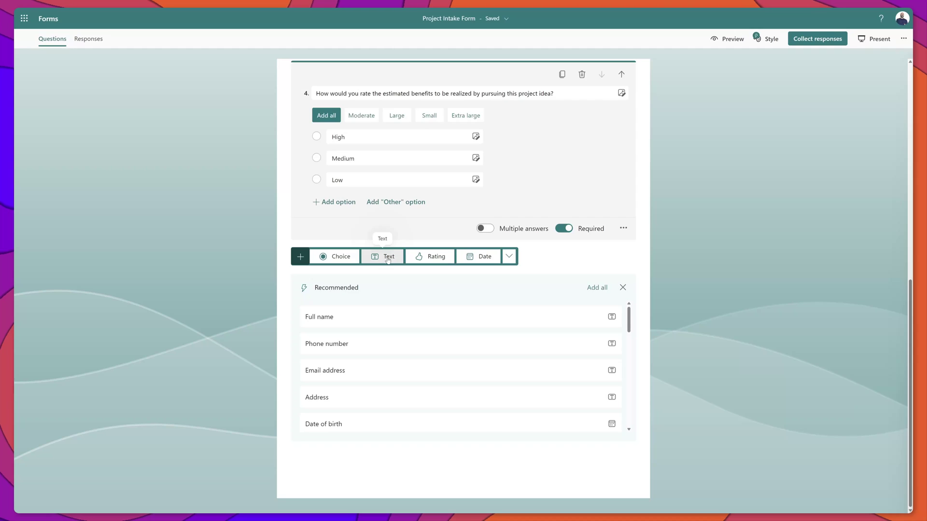
Add a required text question "Who is the sponsor of this project? Enter their email address."
left_click(388, 258)
type("Who is the sponsor of this project? Enter their email address.")
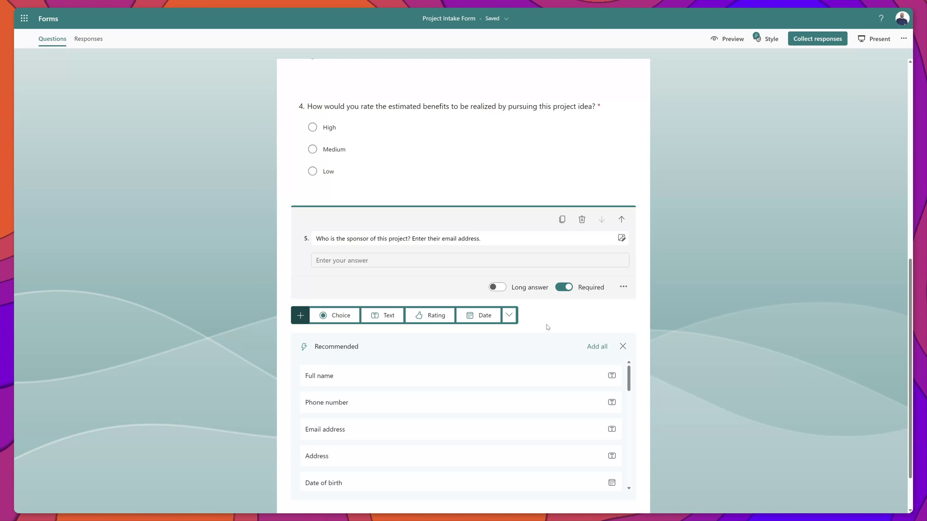
Add a required file upload question "Please attach any supporting documentation to this intake form."
left_click(509, 316)
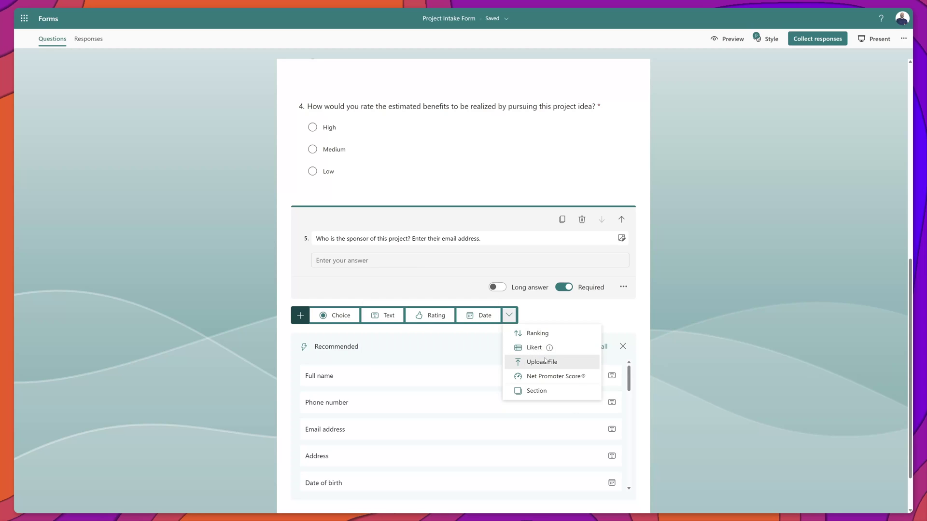
left_click(543, 362)
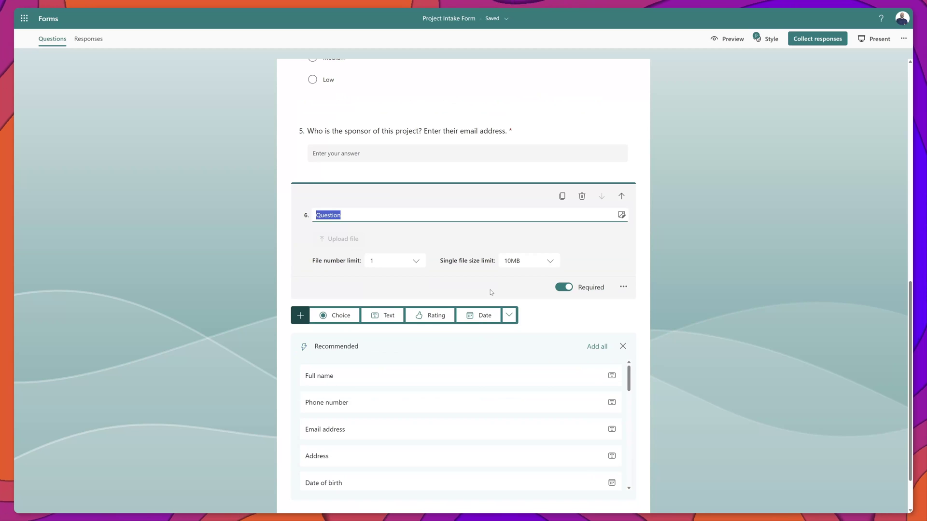
type("Please attach any supporting documentation to this intake form.")
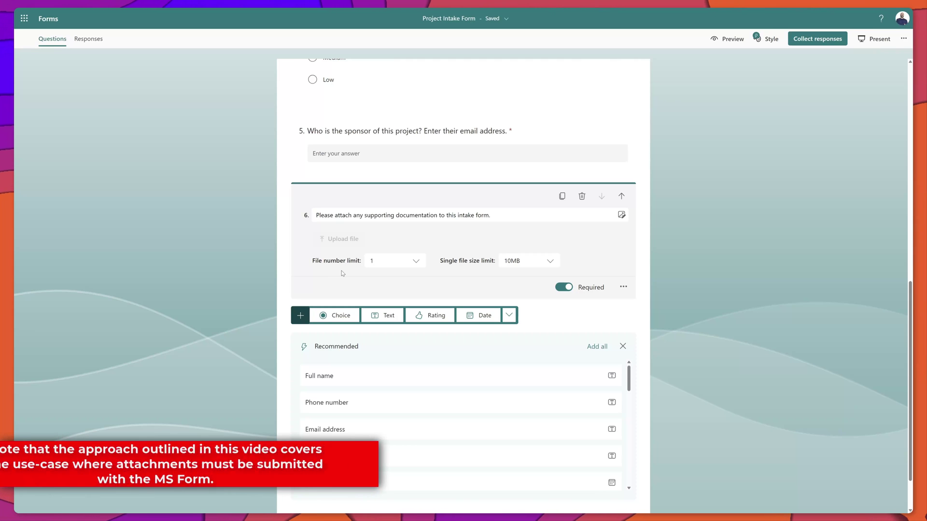
Set the upload question's file number limit to 5 and its single file size limit to 100MB
left_click(416, 262)
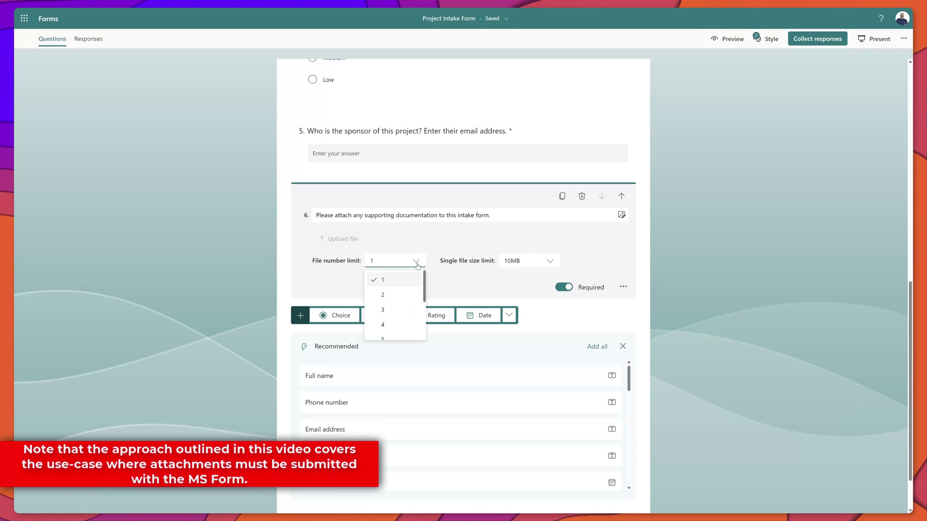
left_click(392, 326)
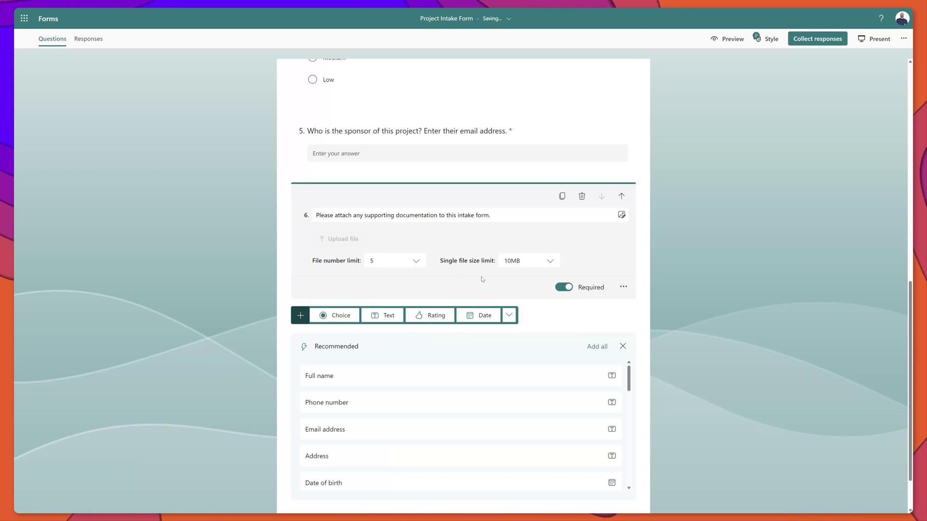
left_click(551, 265)
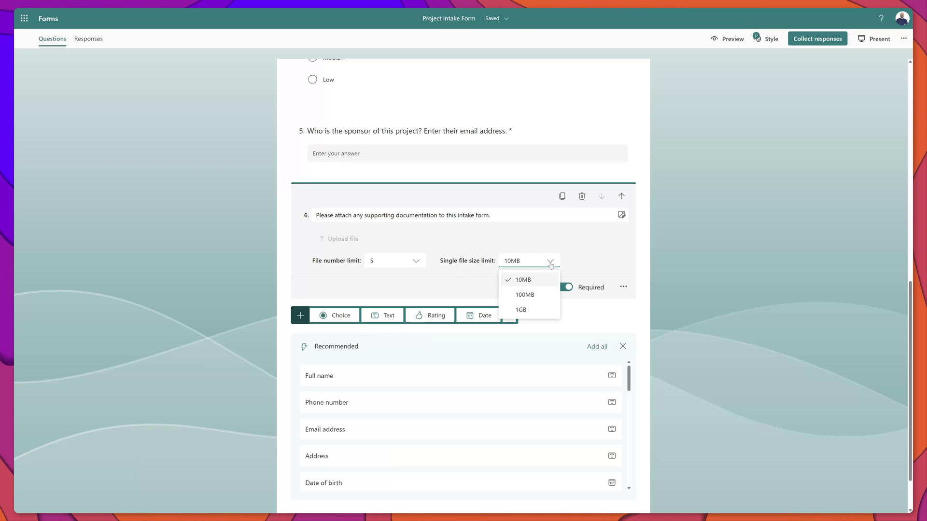
left_click(525, 295)
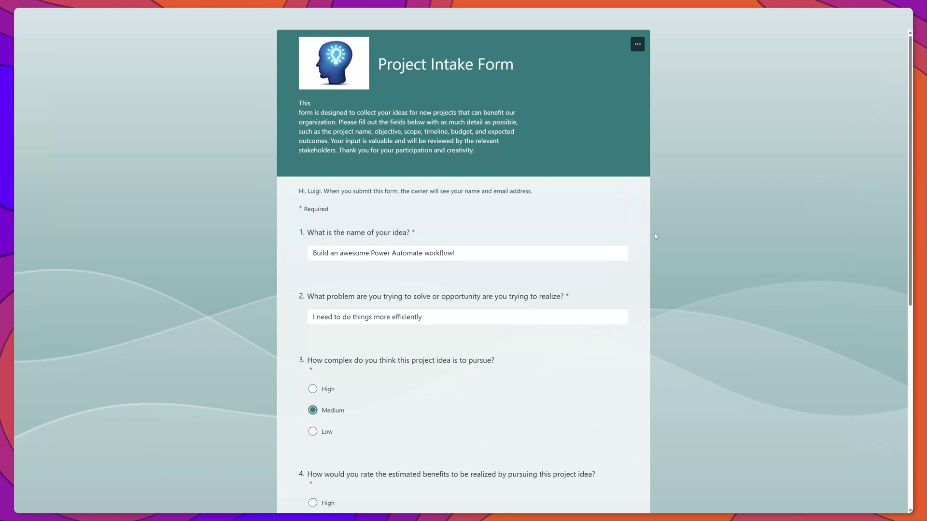
Review the filled-in answers and attachment of the Project Intake Form and submit the response
scroll(656, 236, "down", 5)
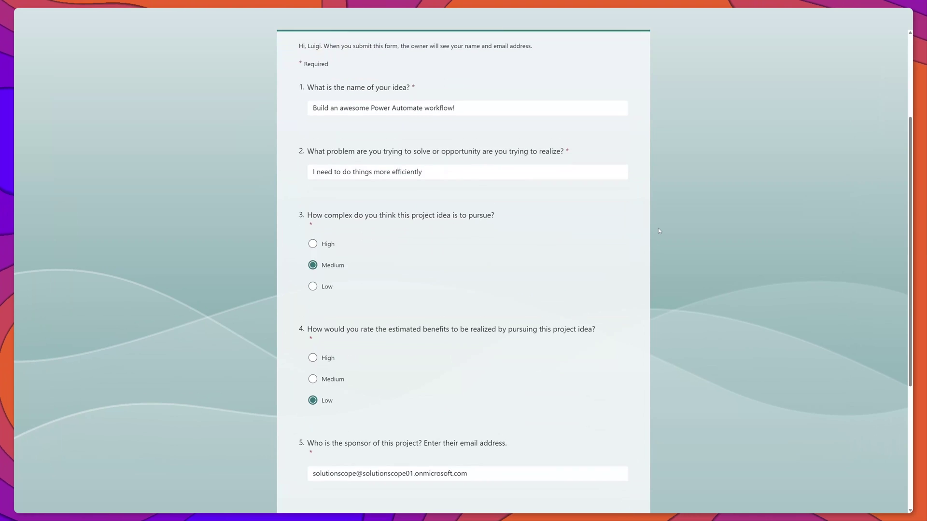
scroll(658, 231, "down", 3)
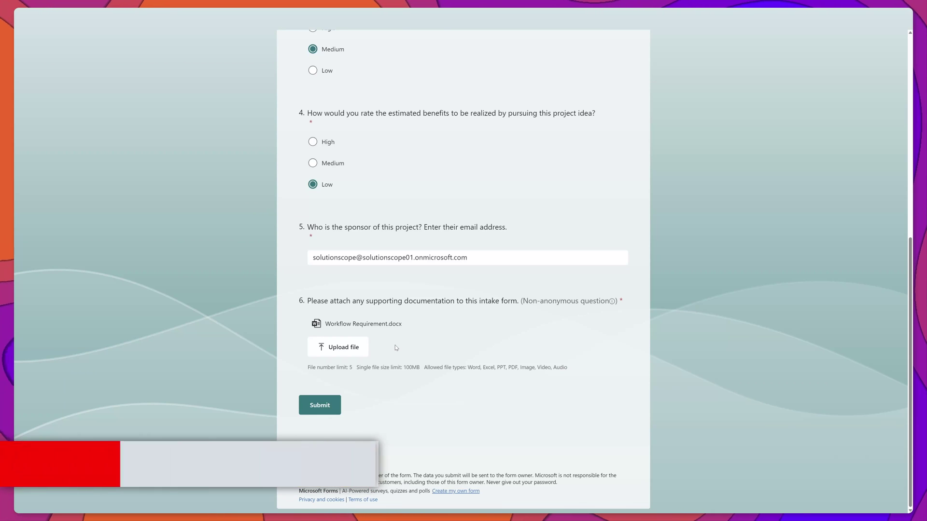
left_click(333, 409)
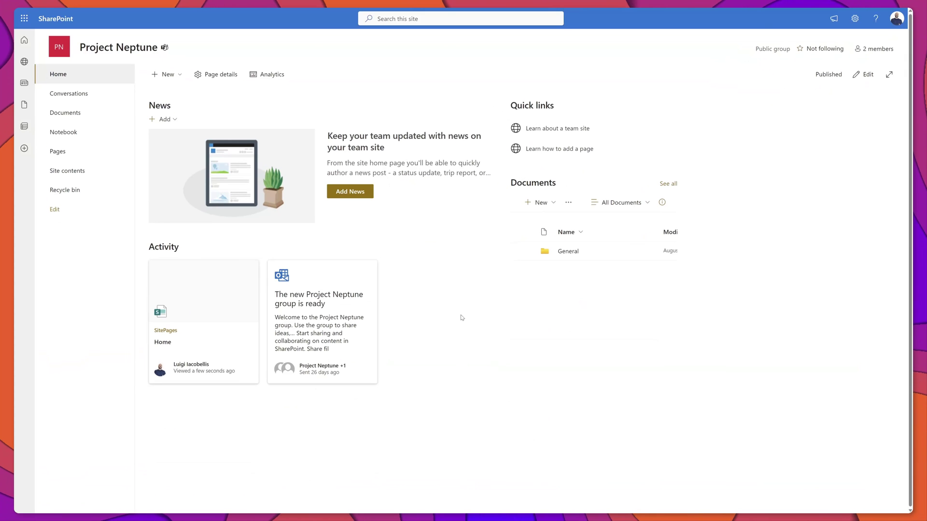
On the Project Neptune SharePoint site, create a blank list named "Project Intake Tracker" described as storing project ideas submitted by employees
left_click(101, 177)
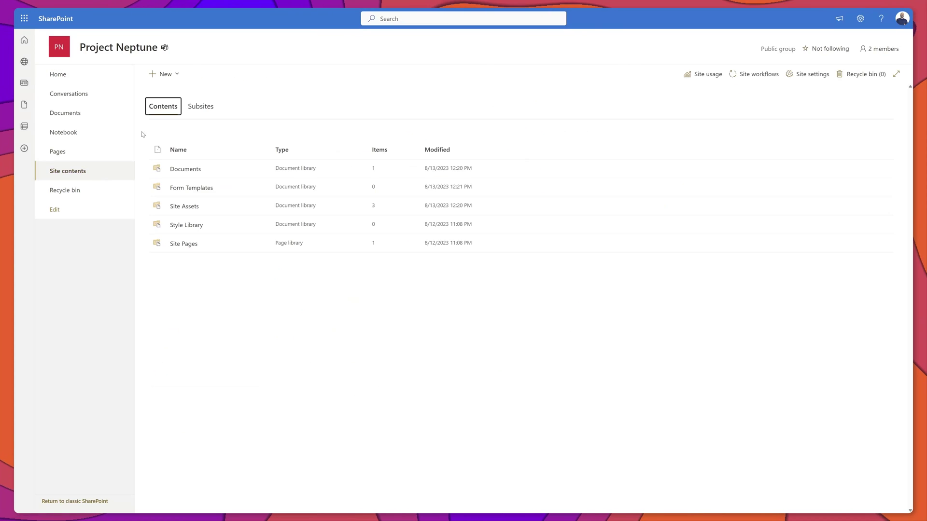
left_click(177, 77)
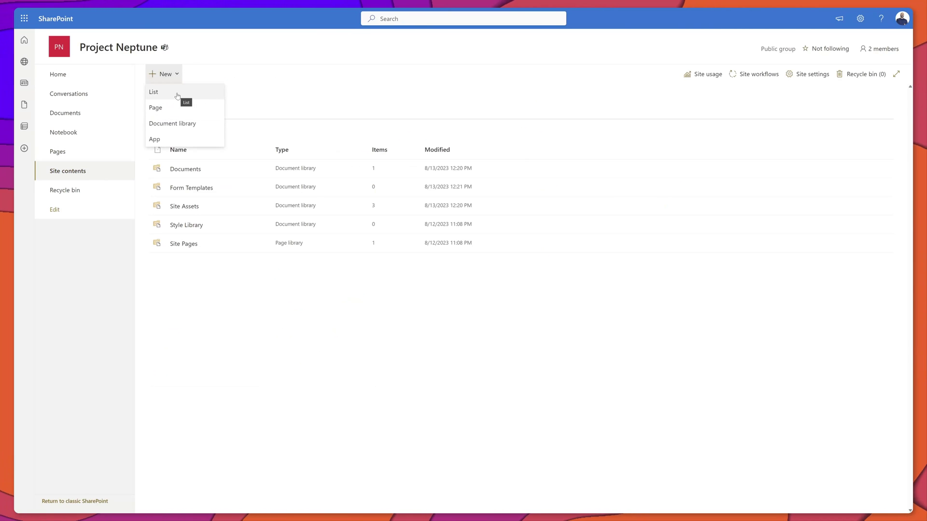
left_click(176, 92)
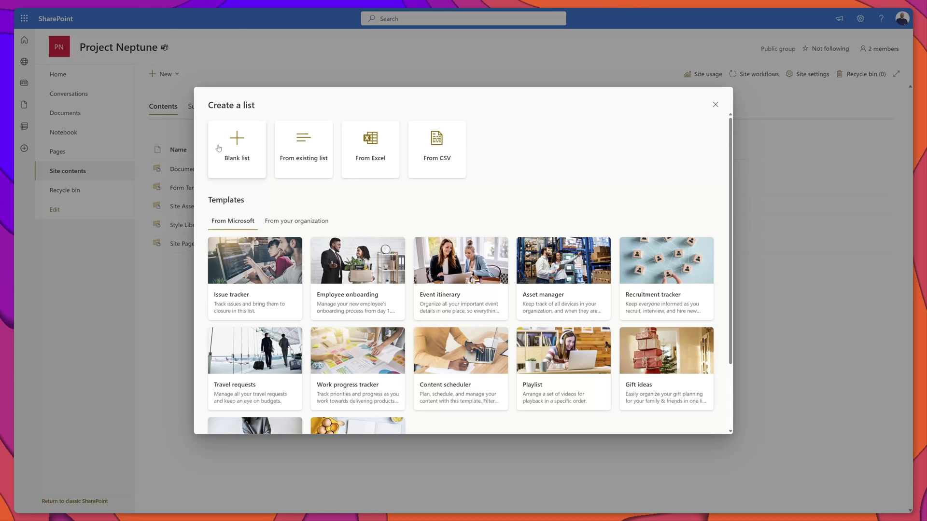
left_click(219, 148)
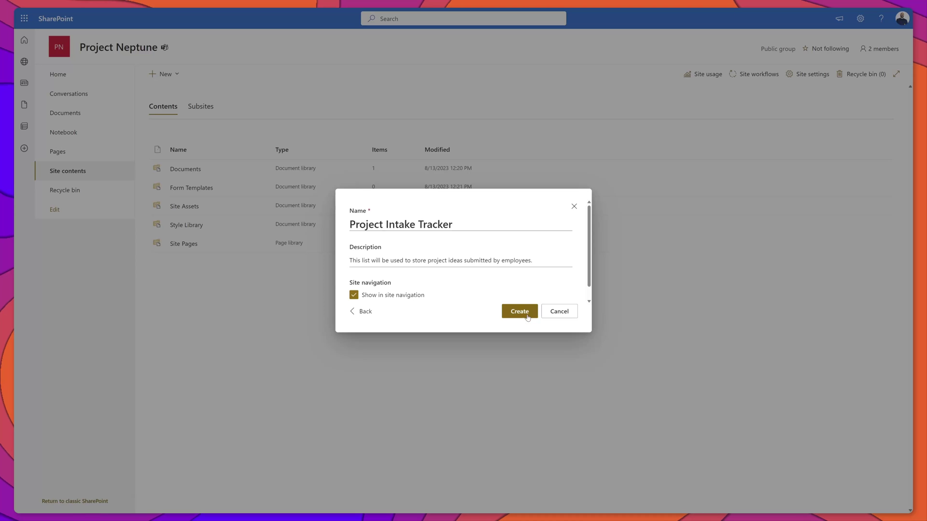
left_click(528, 316)
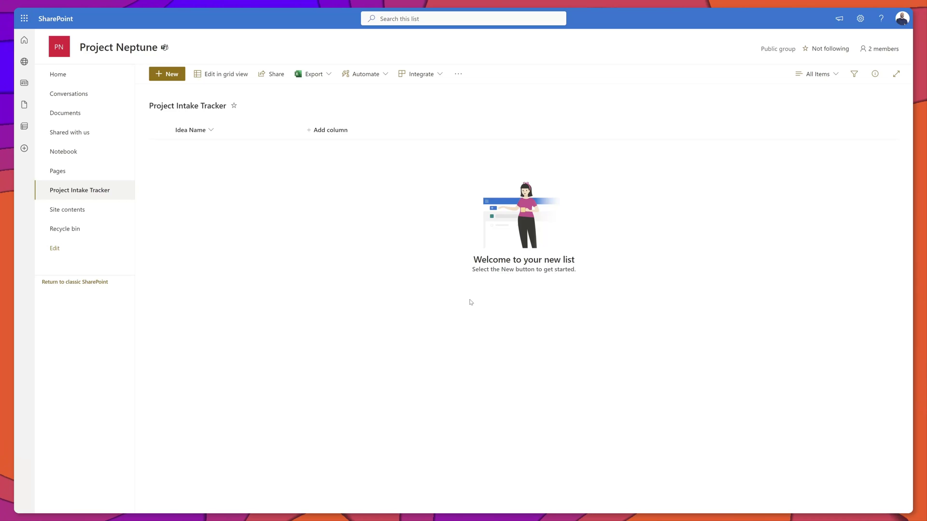
Add a multiple-lines-of-text column "Idea Description" described as storing the name of the idea for a new project provided by the requestor
left_click(339, 135)
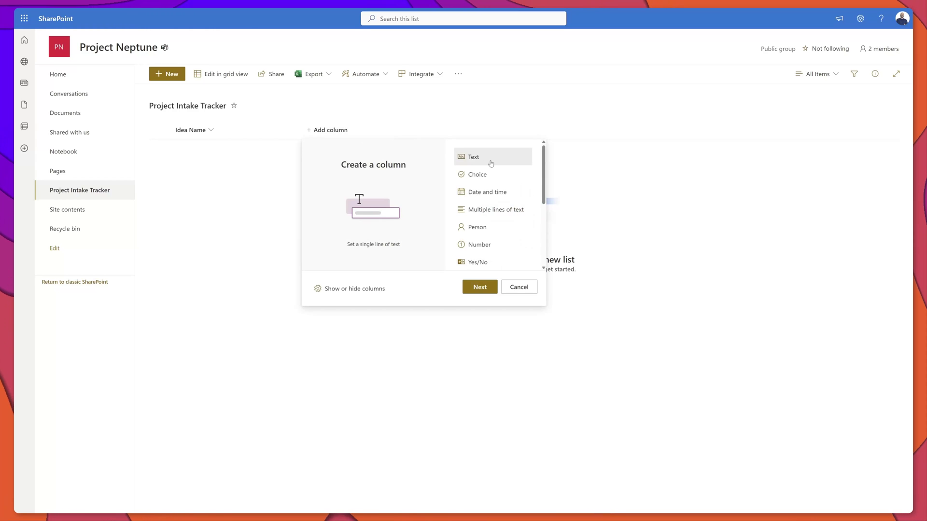
left_click(488, 287)
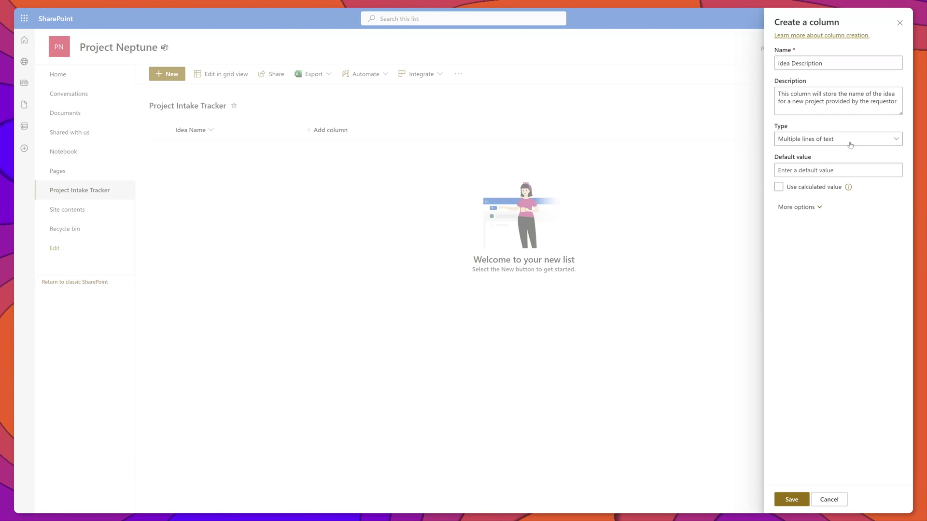
left_click(792, 499)
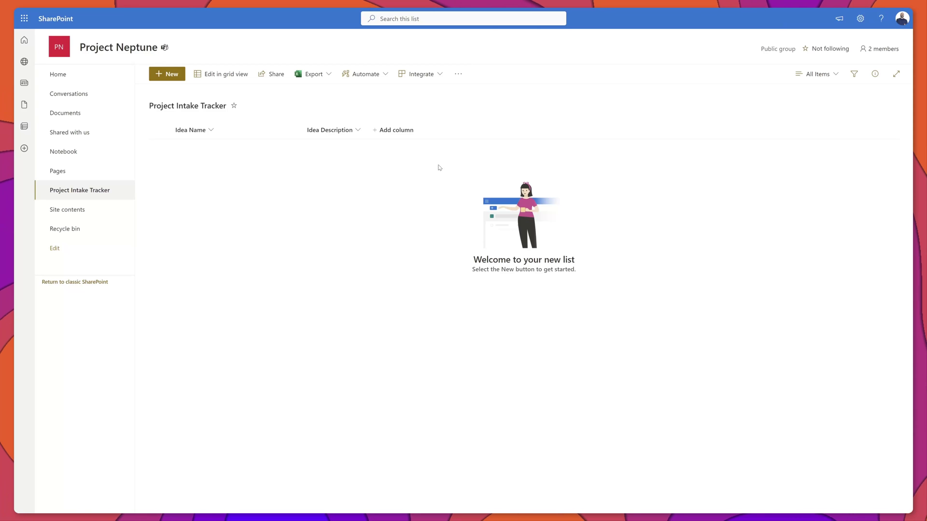
Start a choice column named "Complexity" with the description "This column will store the requestors assessment of the complexity of the project"
left_click(408, 137)
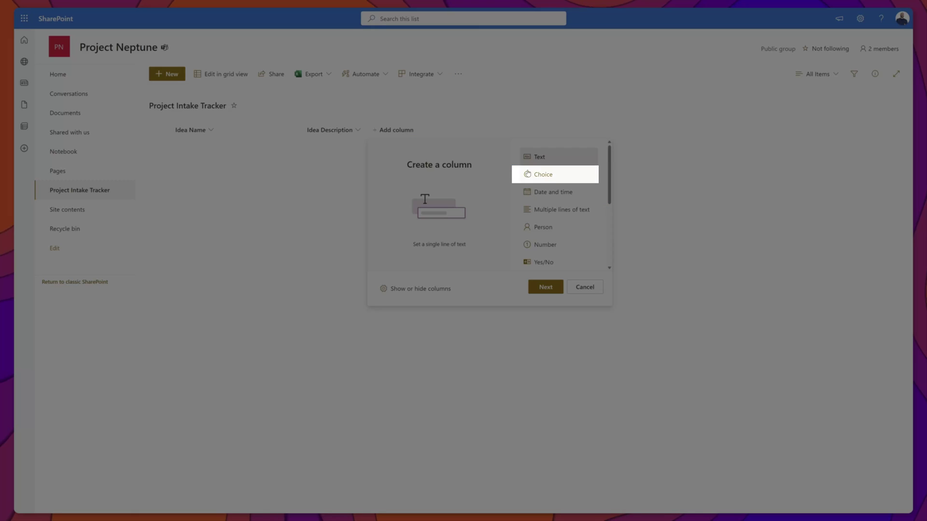
left_click(557, 178)
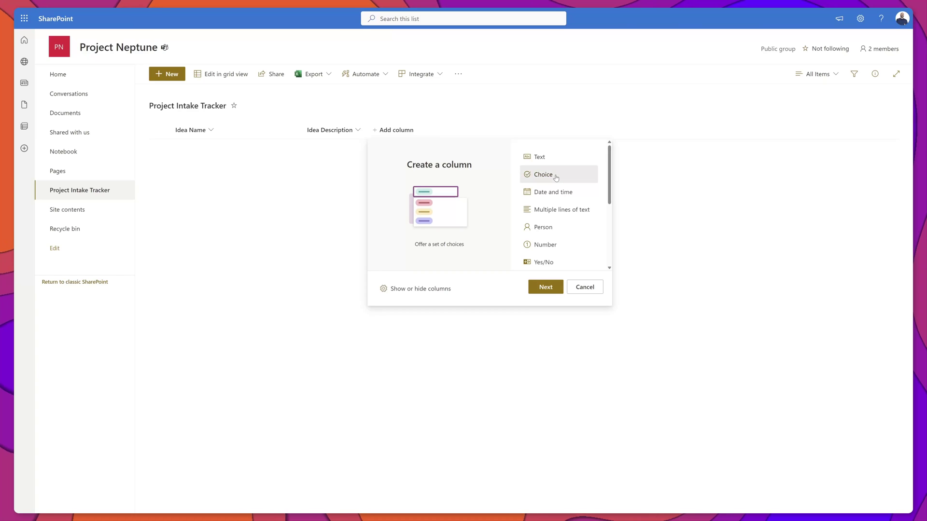
left_click(553, 288)
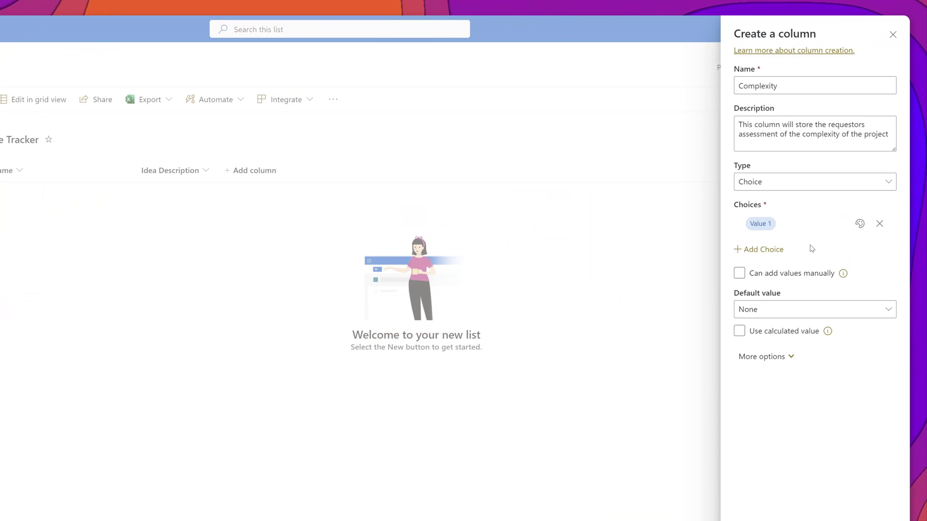
Name the Complexity column's first choice "High" and give it a dark red fill color
left_click(788, 228)
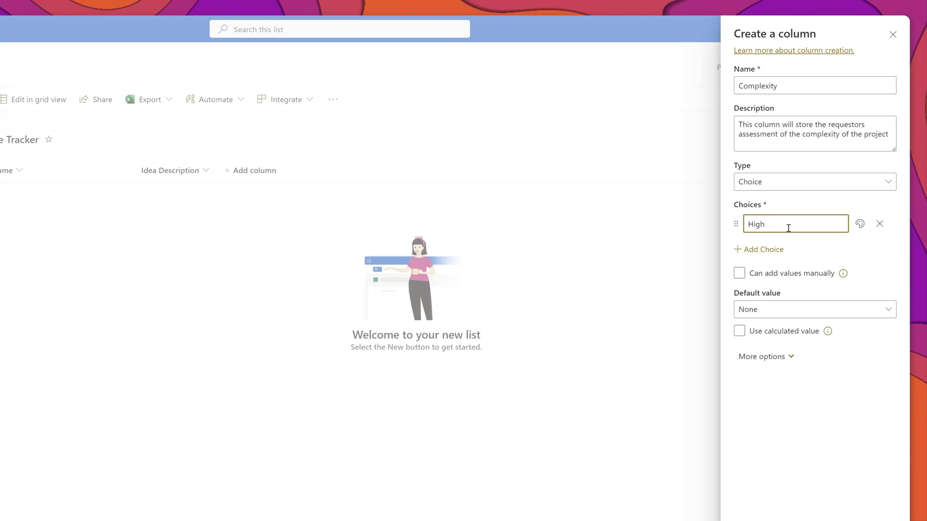
left_click(809, 246)
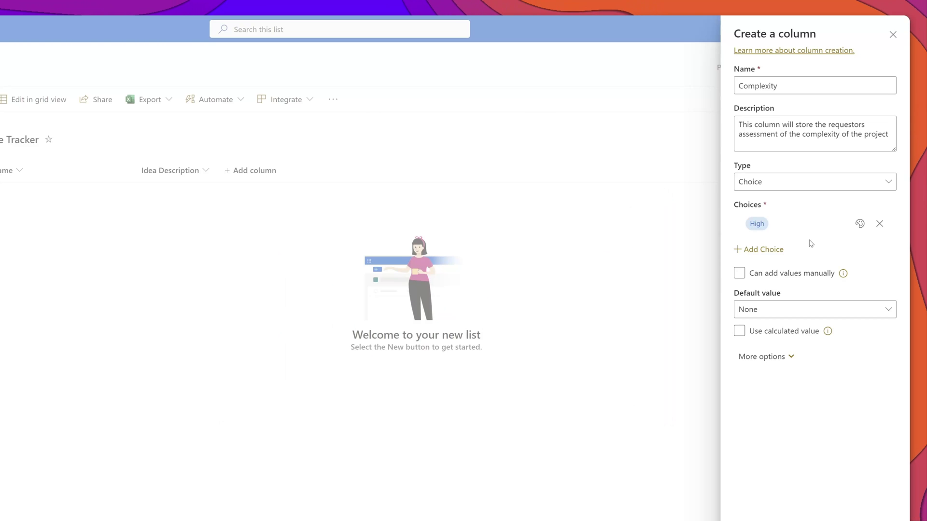
left_click(861, 225)
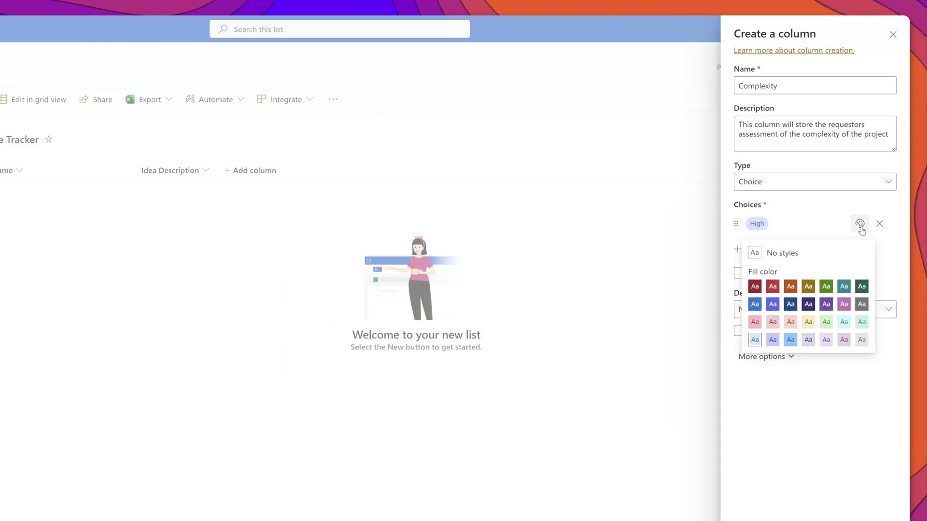
left_click(755, 287)
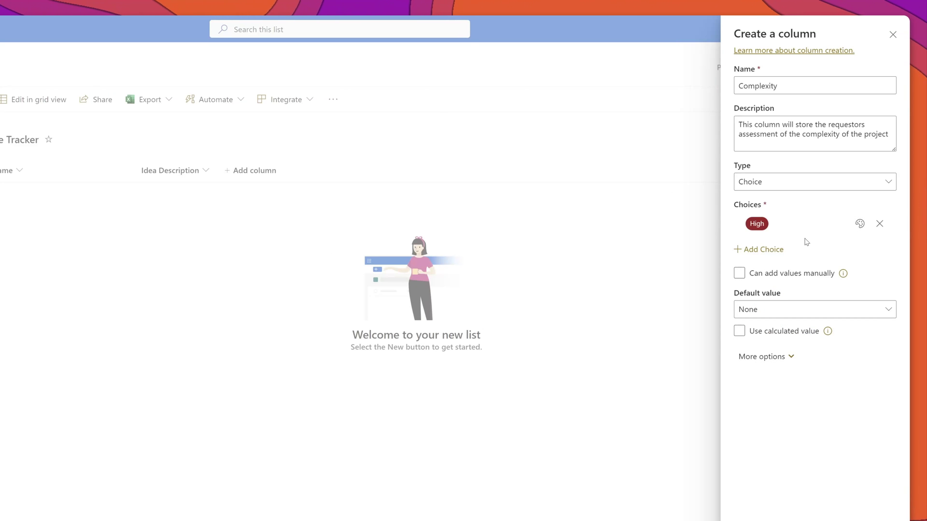
Add "Medium" and "Low" as further choices of the Complexity column and save the column
left_click(769, 255)
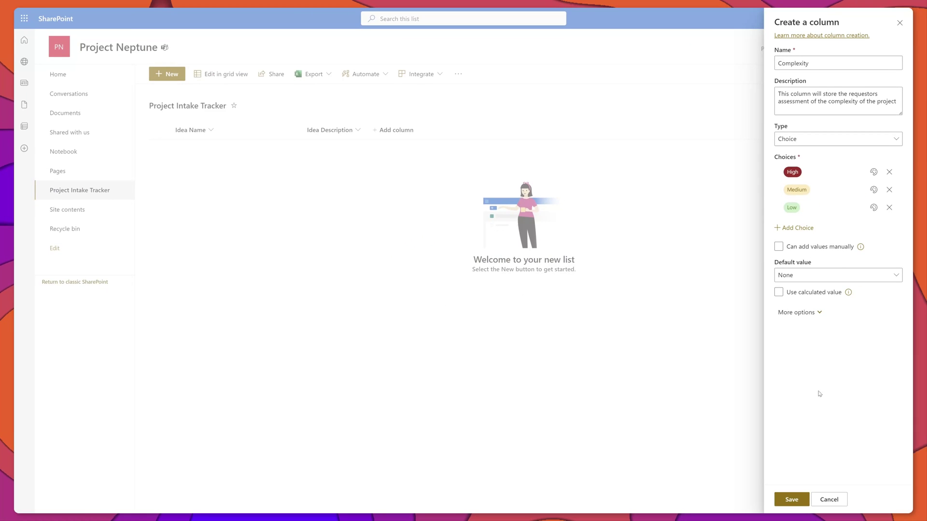
left_click(792, 500)
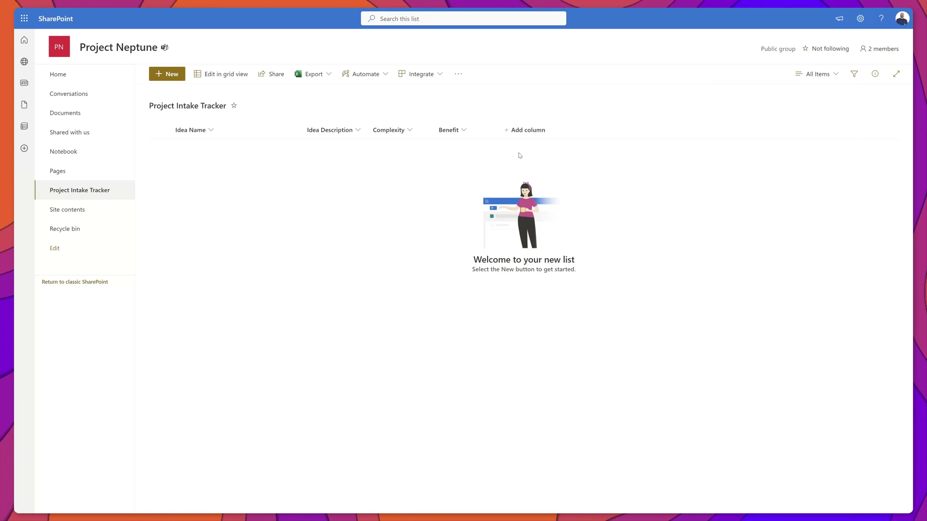
Add a person column "Project Sponsor" with the description "This column will be used to store the sponsor of the project."
left_click(531, 135)
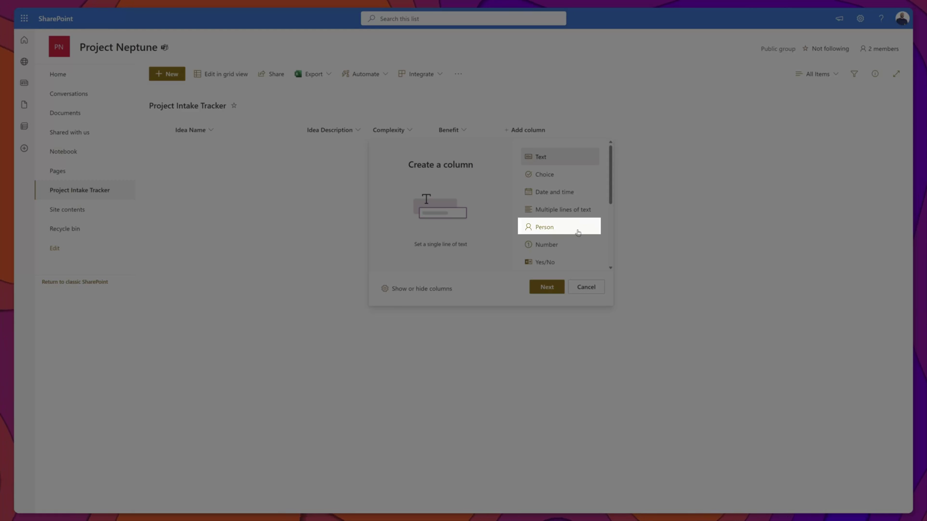
left_click(578, 233)
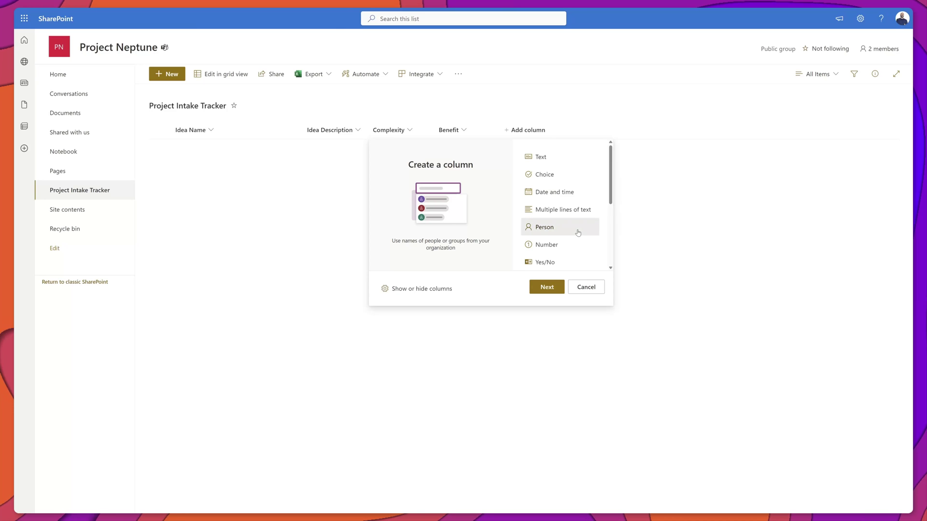
left_click(547, 287)
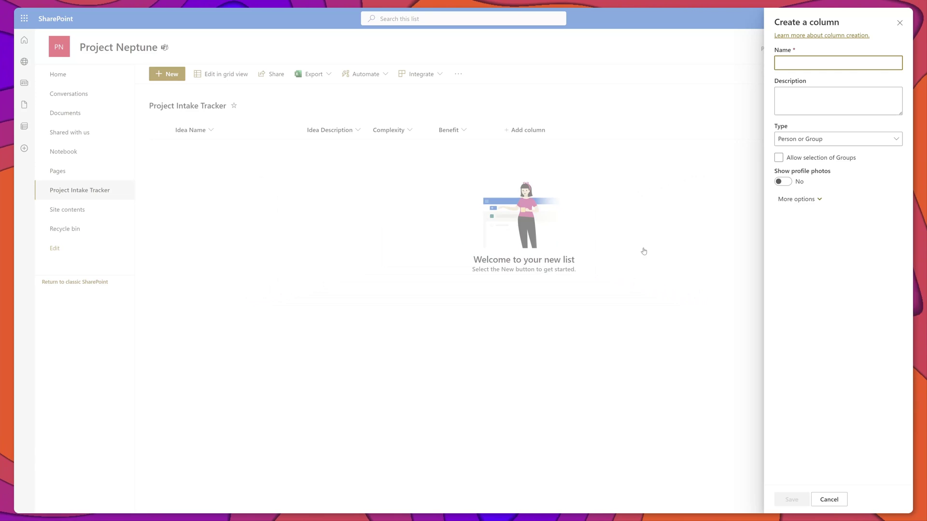
type("Project Sponsor")
key("Tab")
type("This column will be used to store the sponsor of the project.")
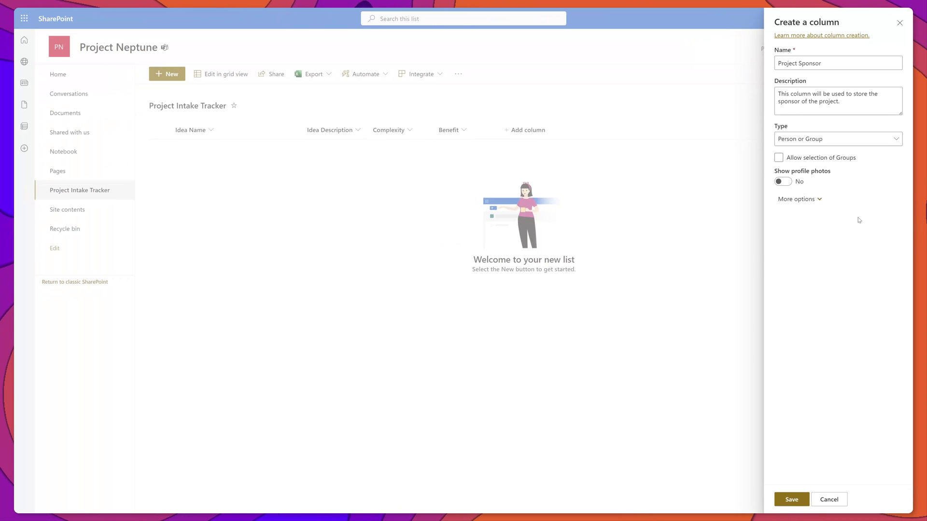
left_click(792, 499)
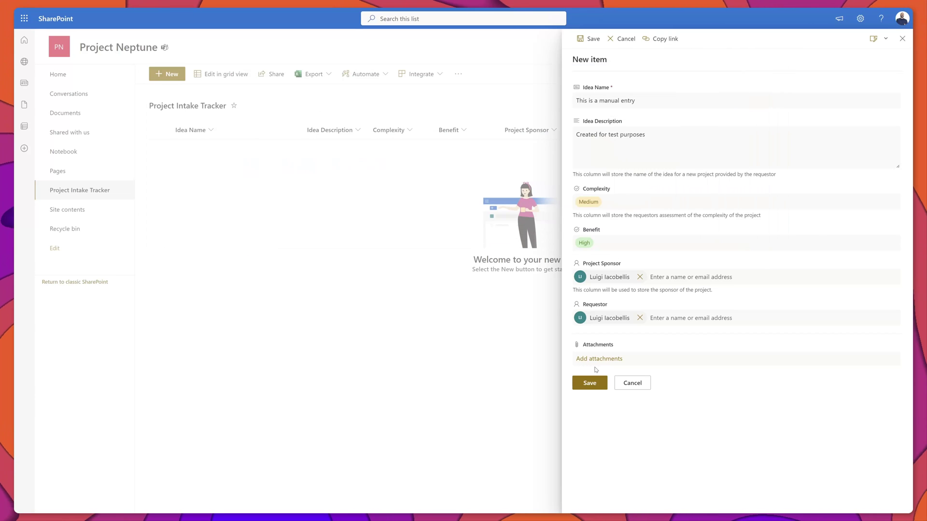
Save a test list item "This is a manual entry" described as "Created for test purposes", with Medium complexity, High benefit, a sponsor and a requestor
left_click(590, 382)
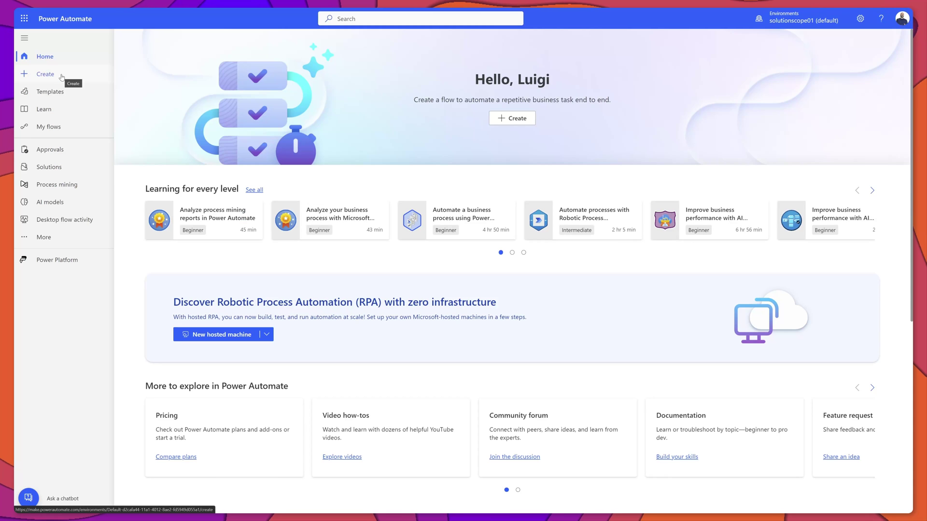
In Power Automate, create an automated cloud flow "Create SP List Item From MS Form Response" triggered when a new Microsoft Forms response is submitted
left_click(61, 77)
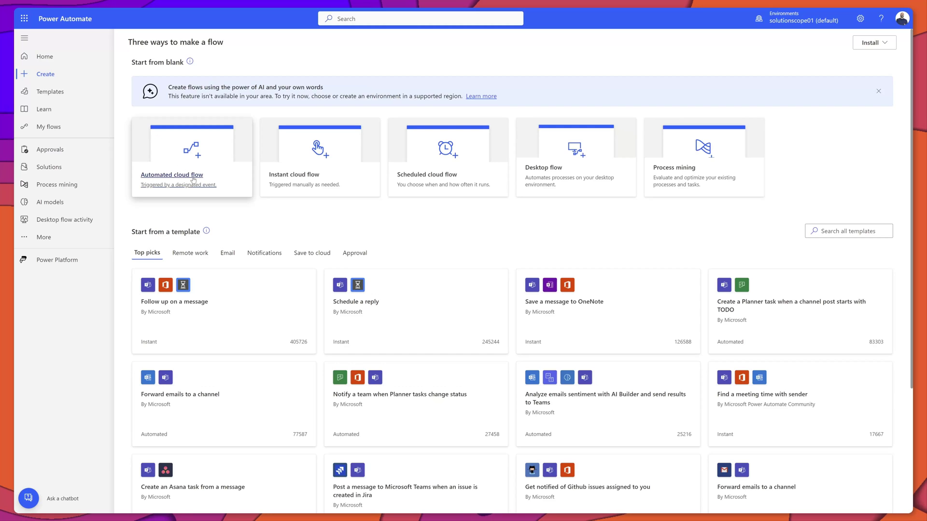
left_click(193, 180)
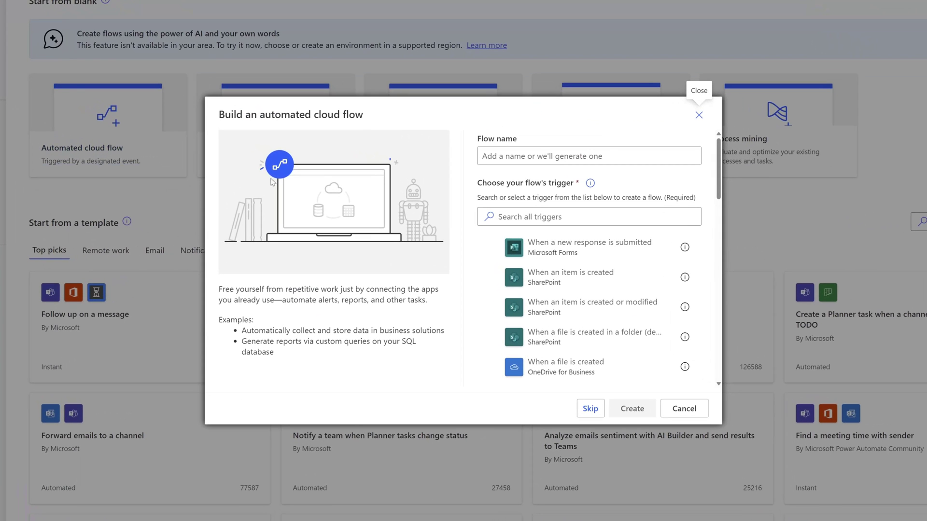
type("Create SP List Item From MS Form Response")
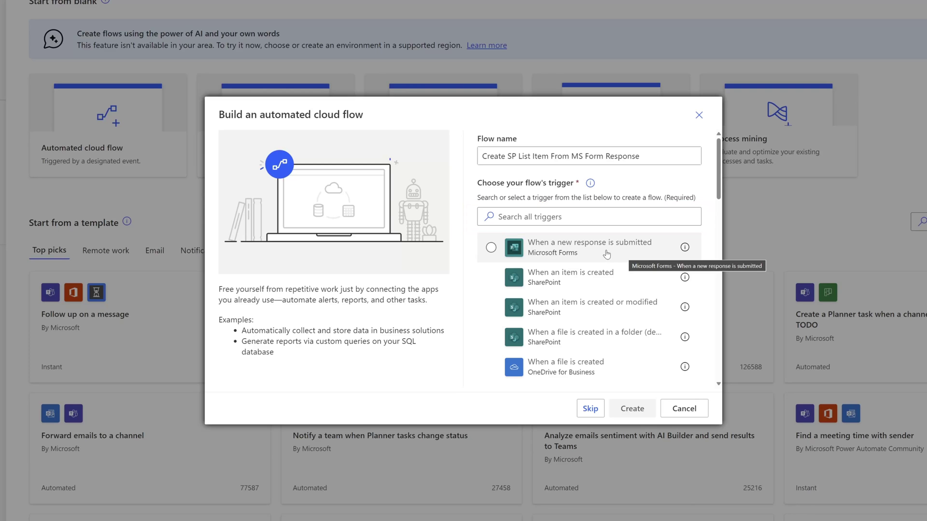
left_click(604, 251)
left_click(599, 374)
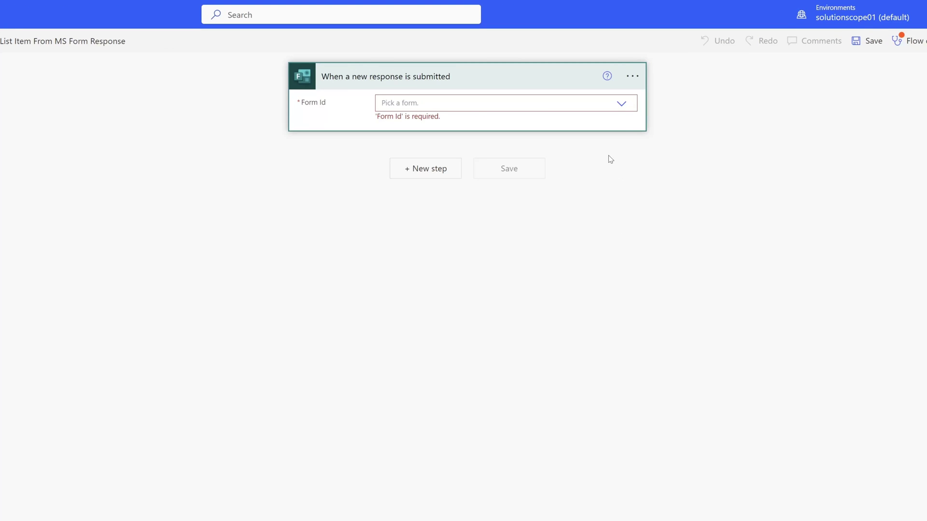
Set the form of the new-response trigger to Project Intake Form
left_click(622, 105)
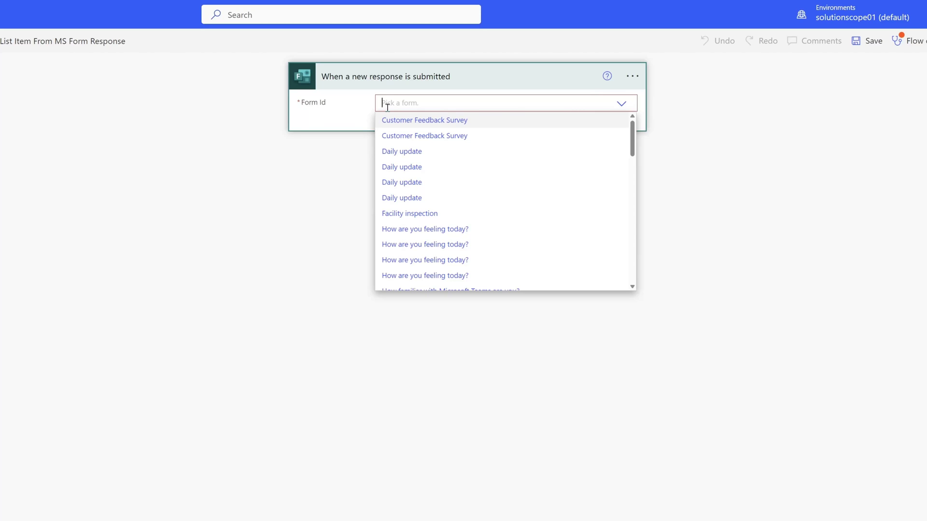
left_click(415, 130)
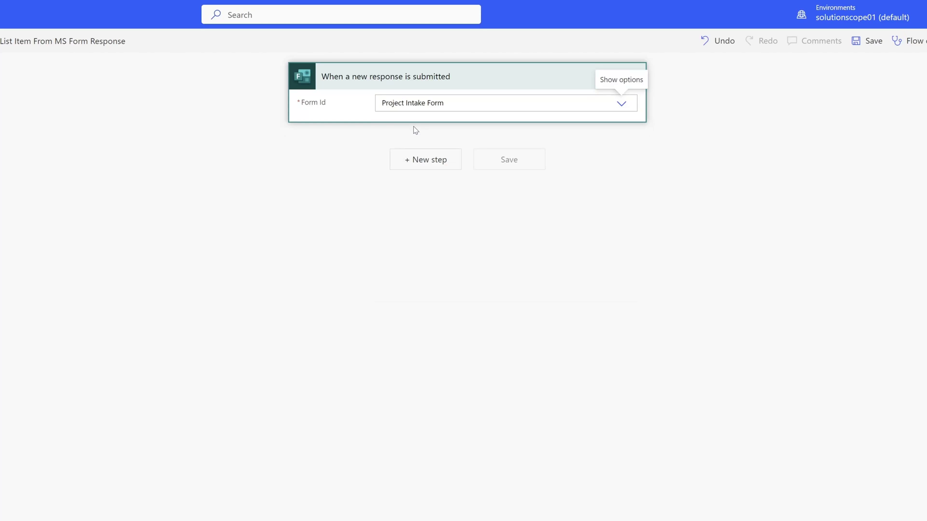
left_click(358, 175)
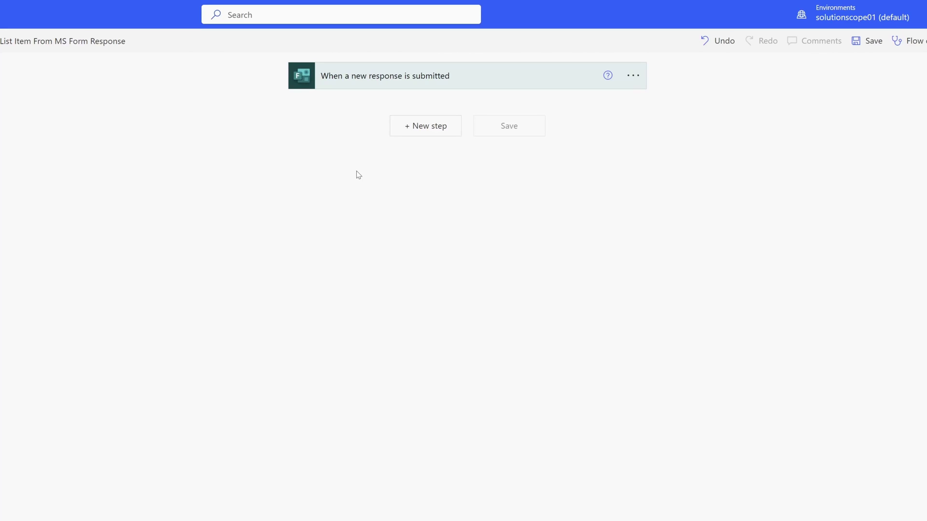
Add the Microsoft Forms "Get response details" action after the trigger
left_click(426, 133)
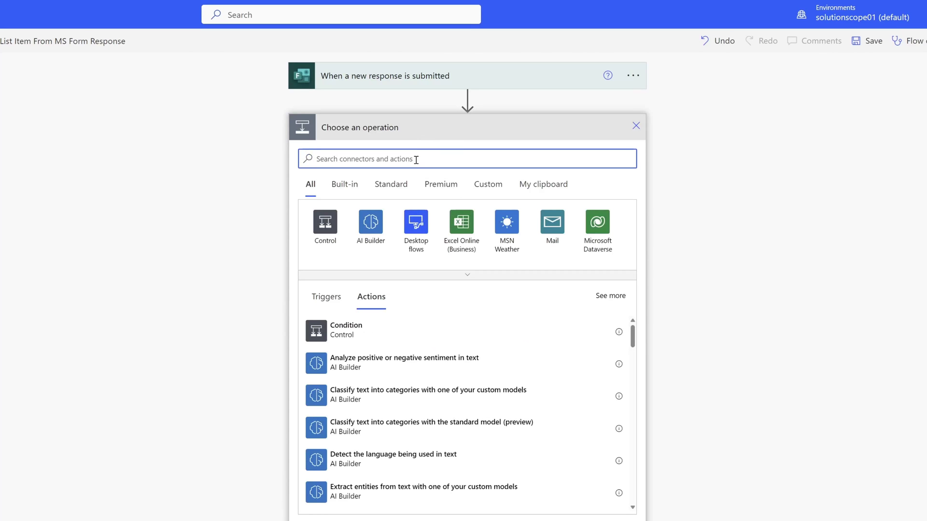
type("Get response details")
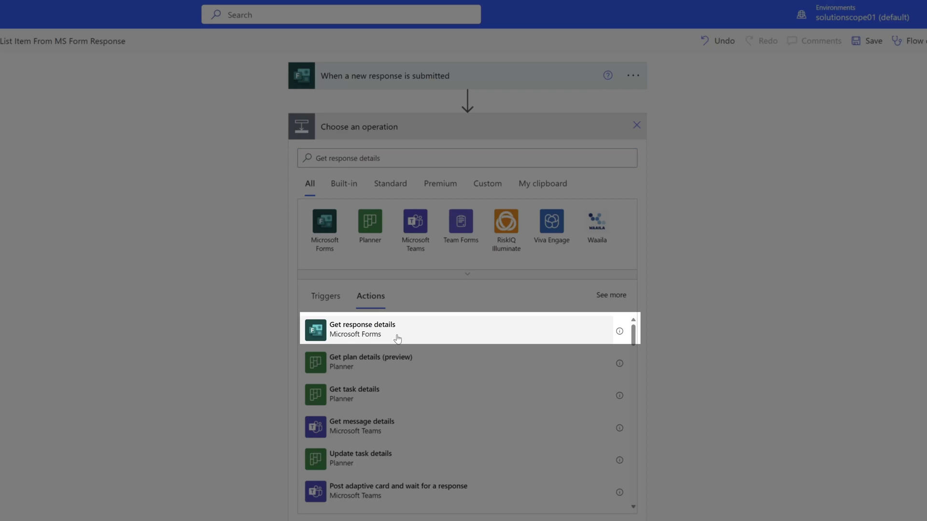
left_click(397, 336)
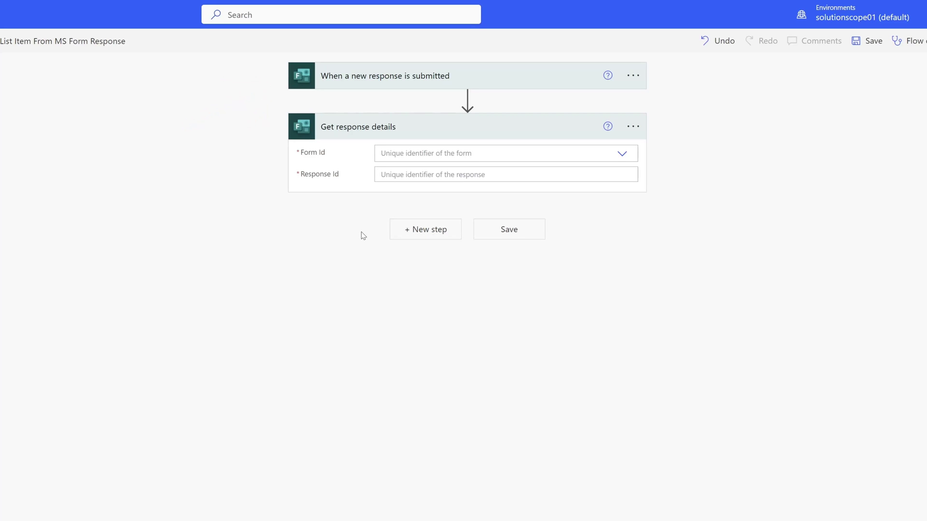
Set the response details action's Form Id to Project Intake Form and its Response Id to the trigger's dynamic Response Id
left_click(620, 154)
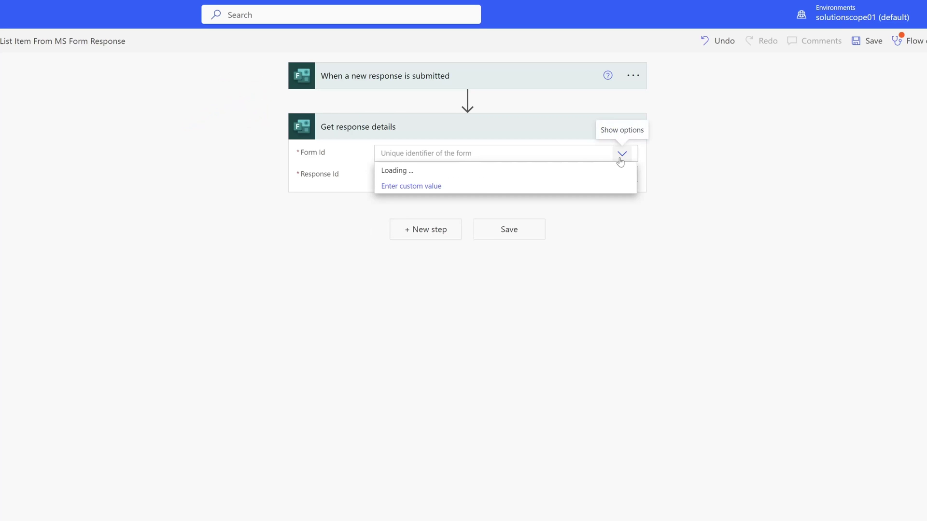
left_click(553, 153)
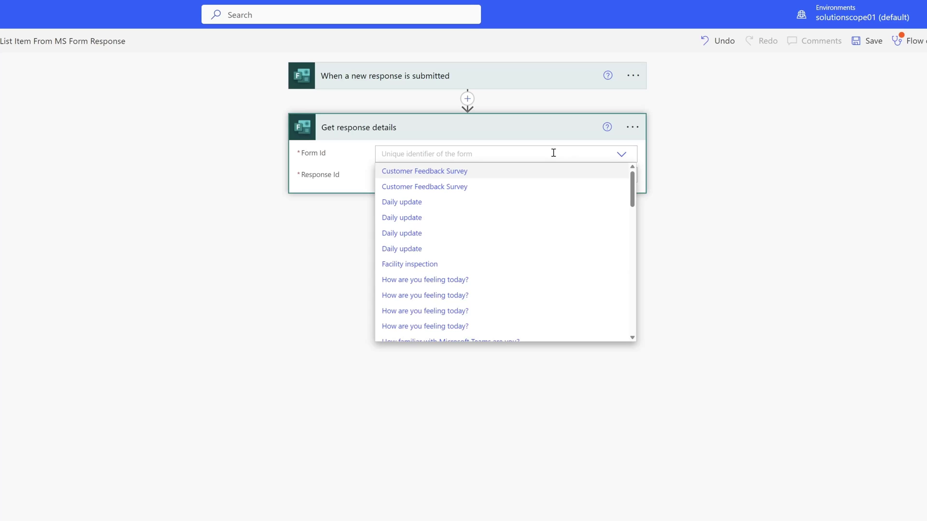
type("Project intake")
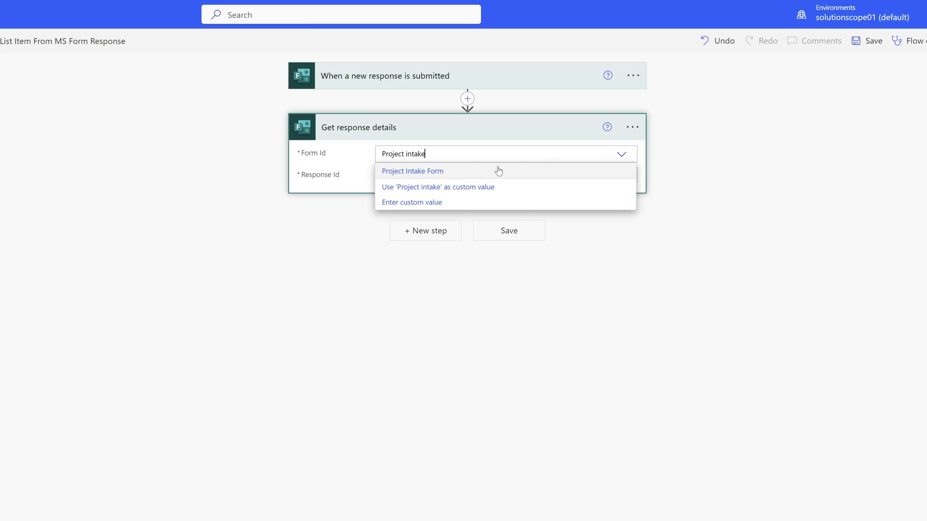
left_click(473, 177)
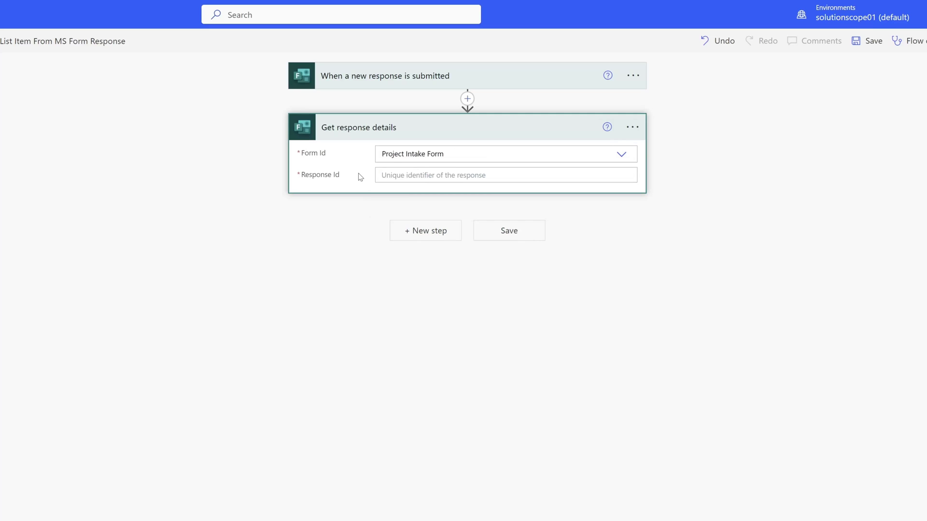
left_click(400, 176)
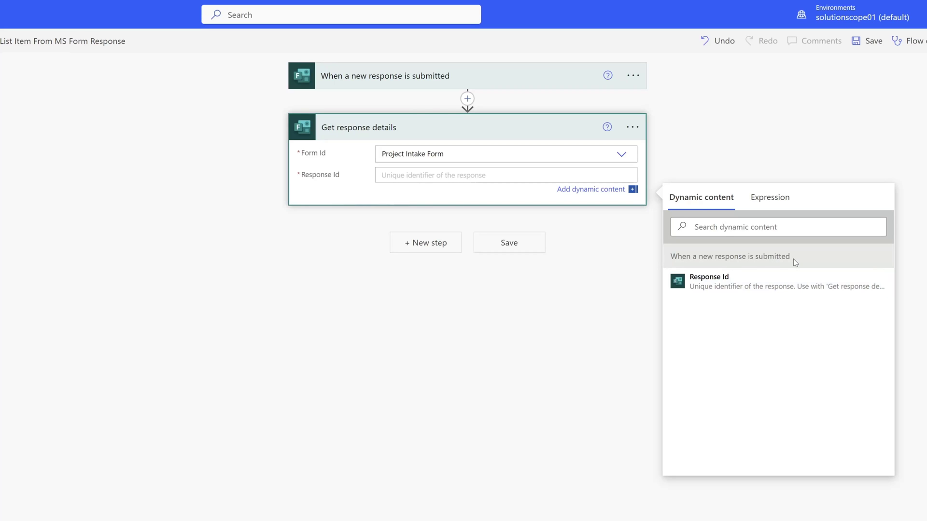
left_click(772, 287)
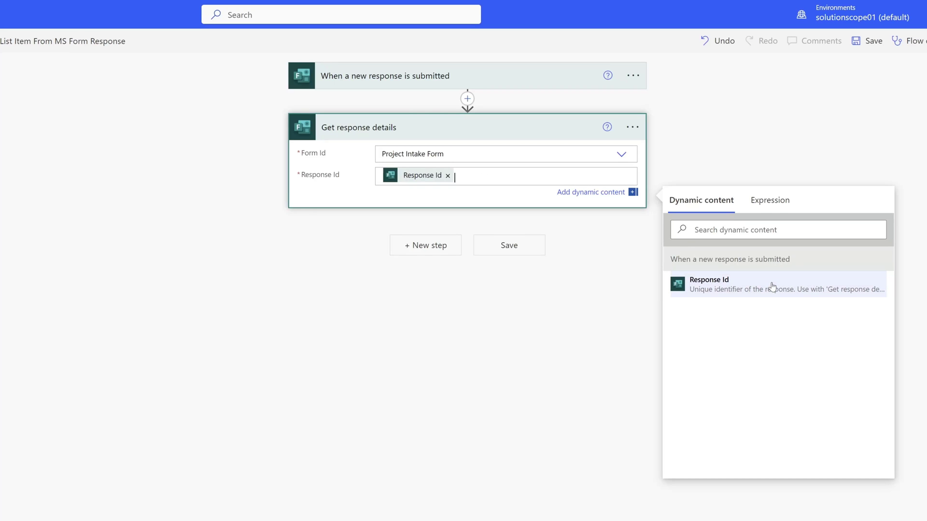
left_click(454, 287)
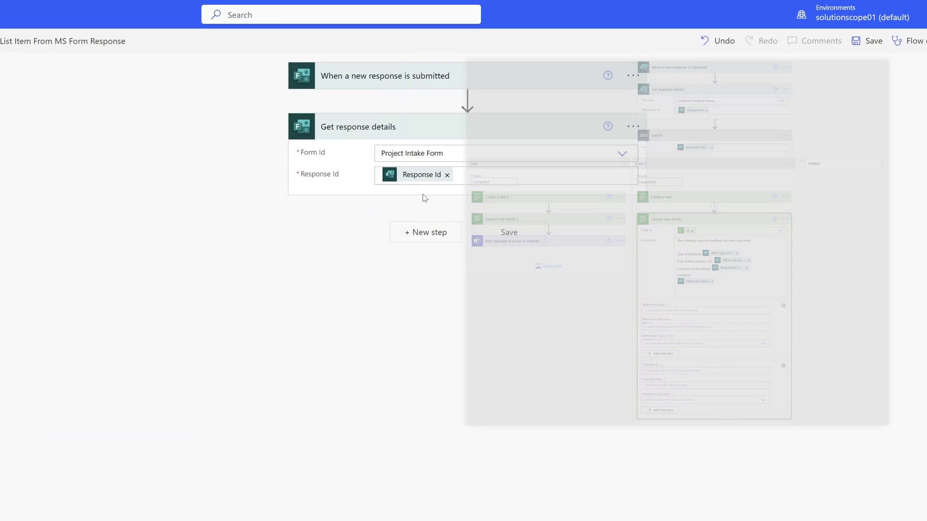
Add the SharePoint "Create item" action after the response details action
left_click(424, 233)
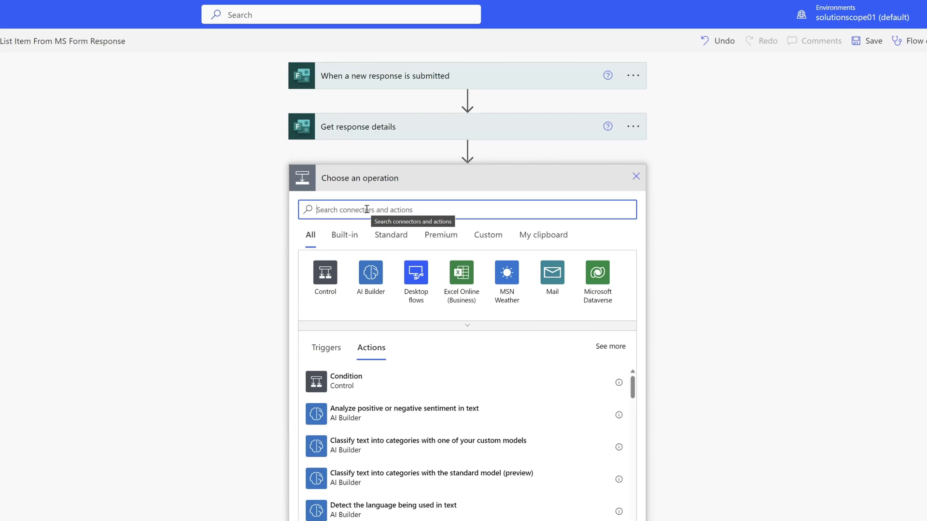
type("create item")
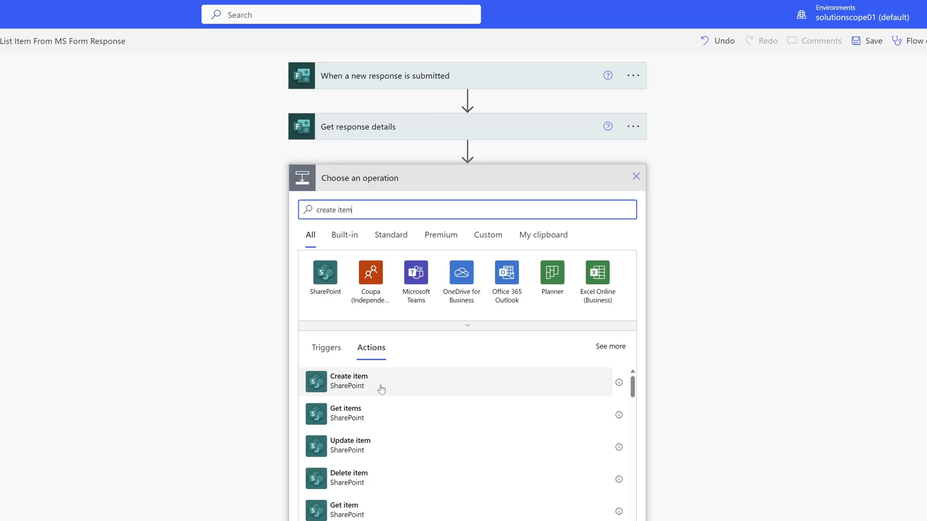
left_click(382, 389)
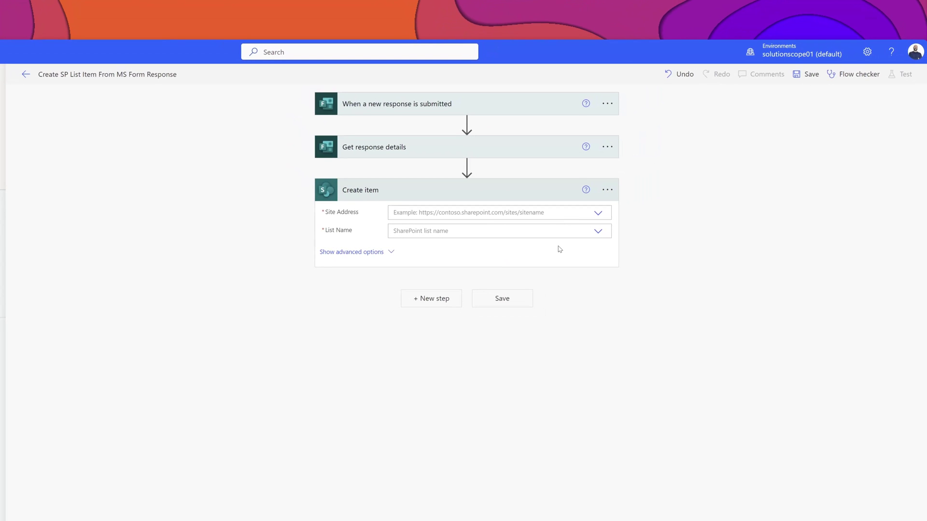
Point the Create item action to the Project Neptune site and its Project Intake Tracker list
left_click(395, 213)
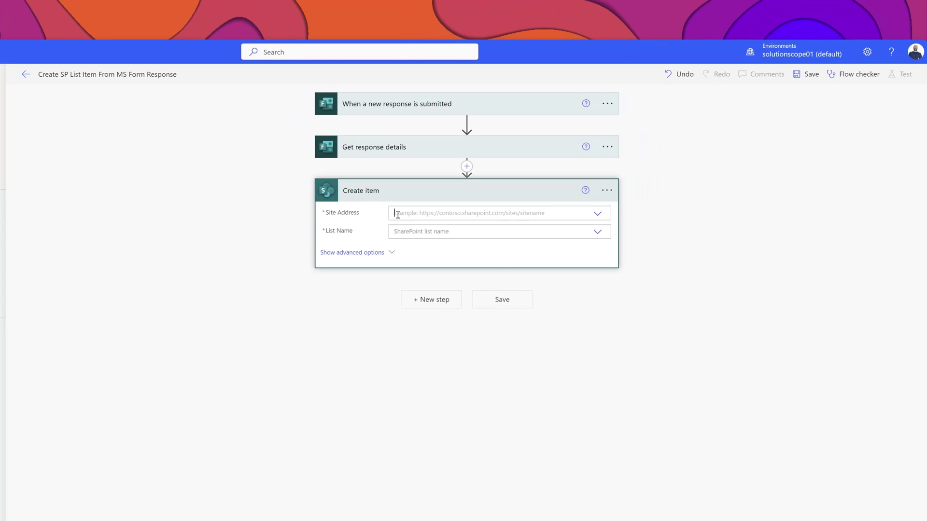
type("Projec")
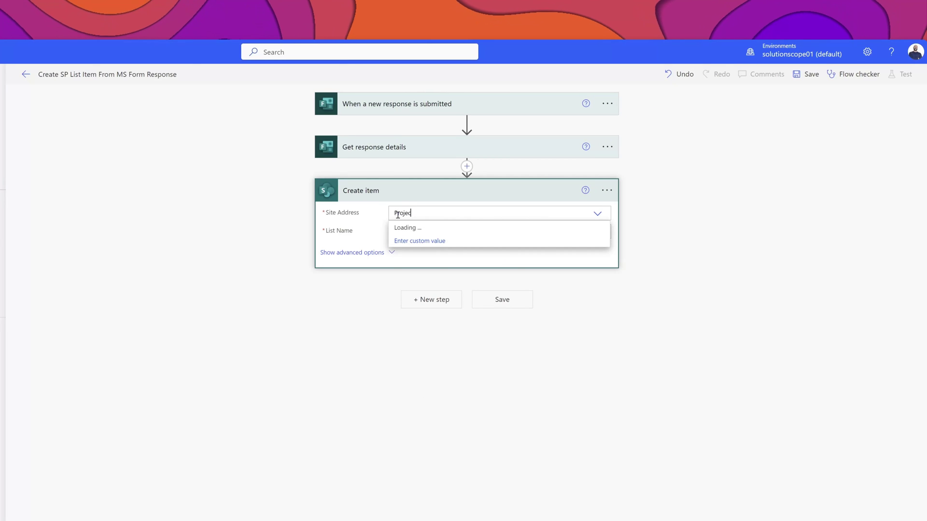
type("t Ne")
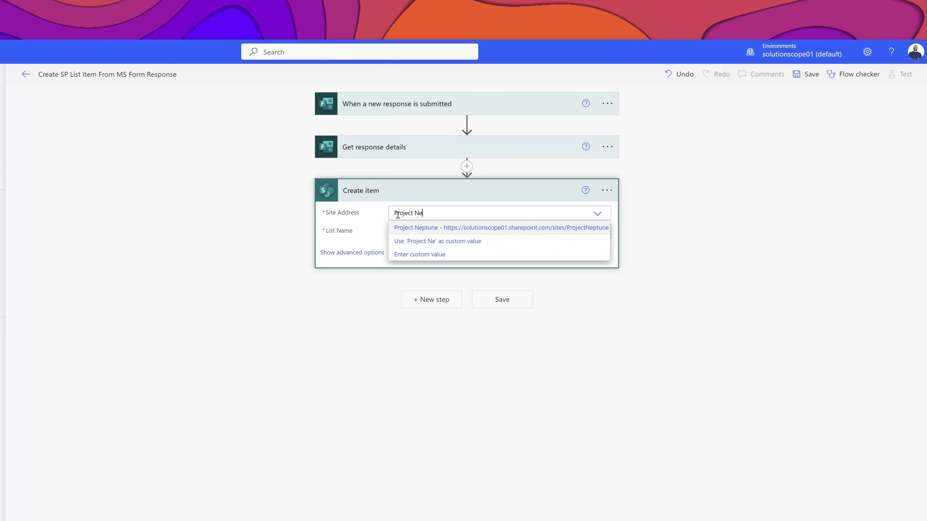
left_click(456, 228)
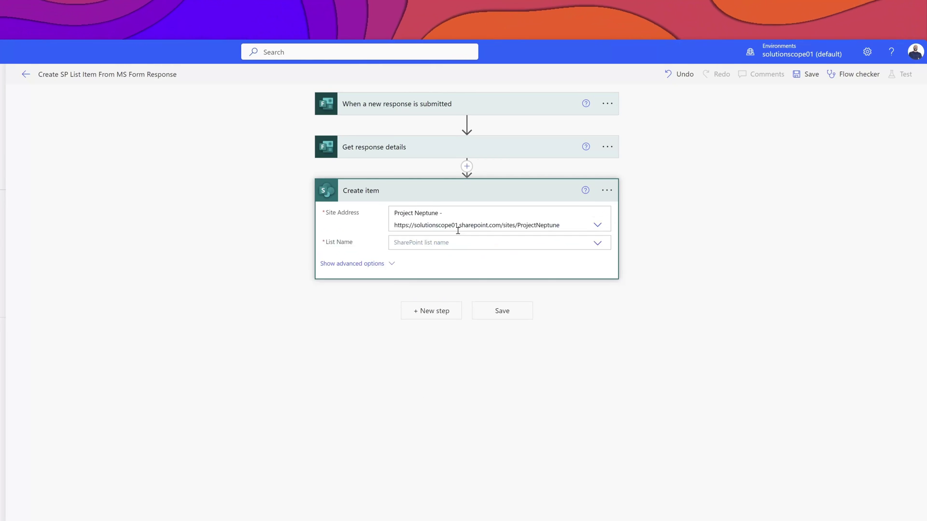
left_click(400, 244)
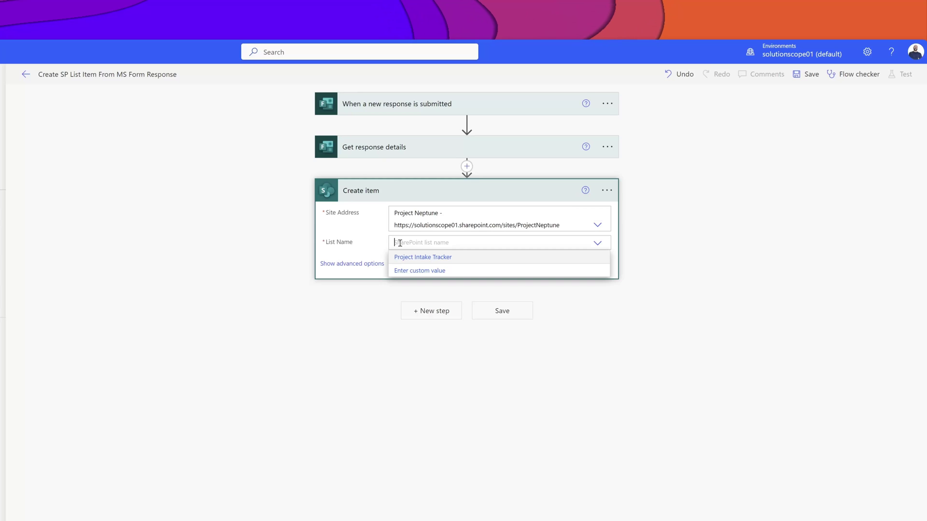
left_click(462, 259)
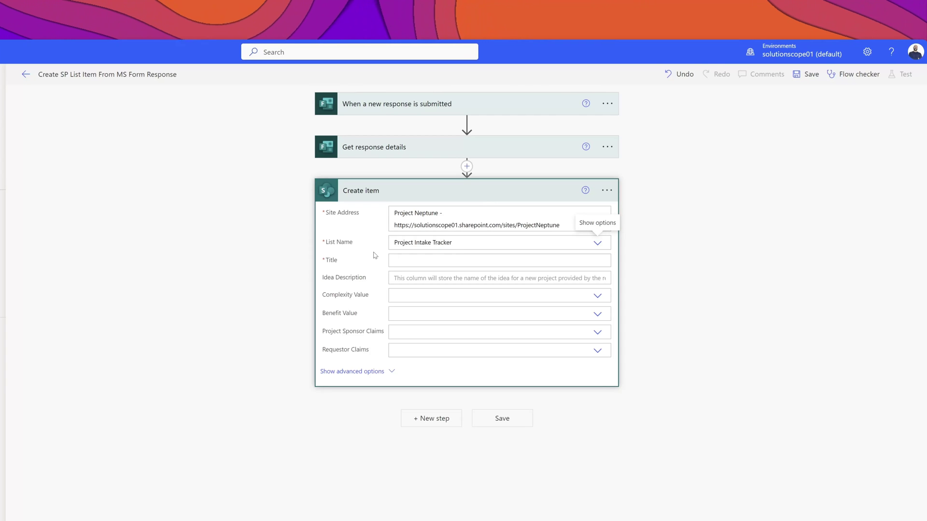
left_click(668, 232)
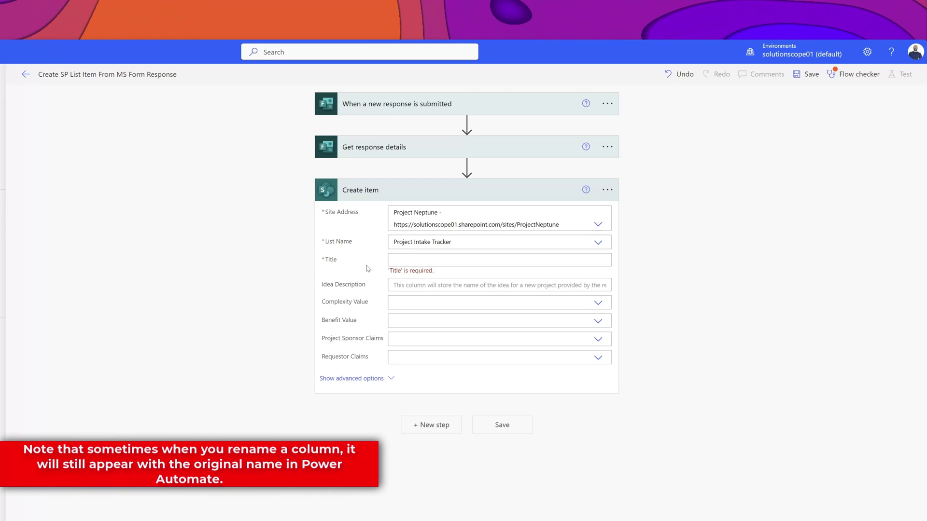
Map the Create item action's Title to the form answer "What is the name of your idea?"
left_click(399, 261)
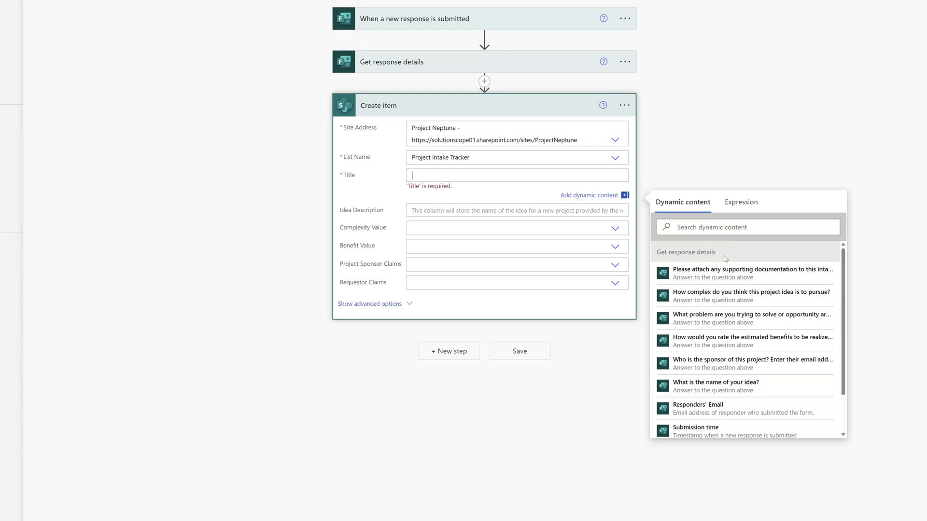
left_click(694, 392)
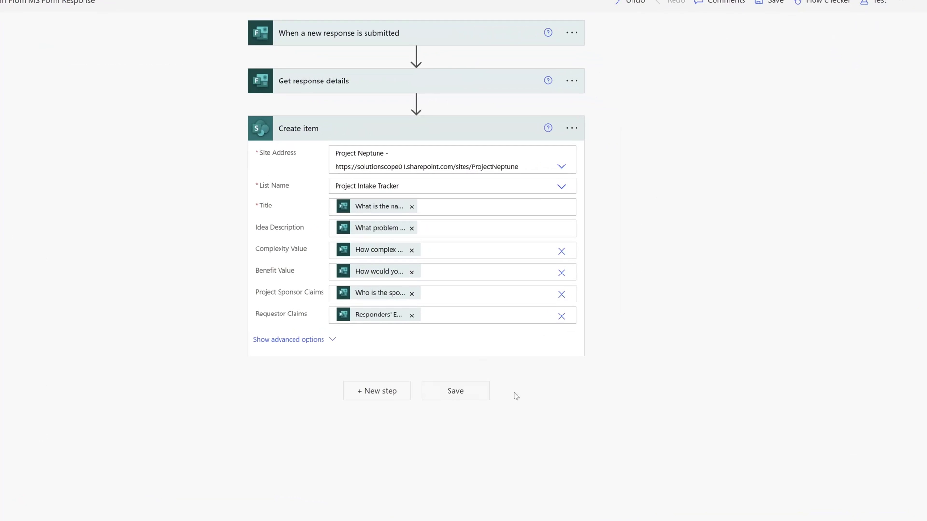
Add an "Apply to each" control after the Create item action
left_click(378, 393)
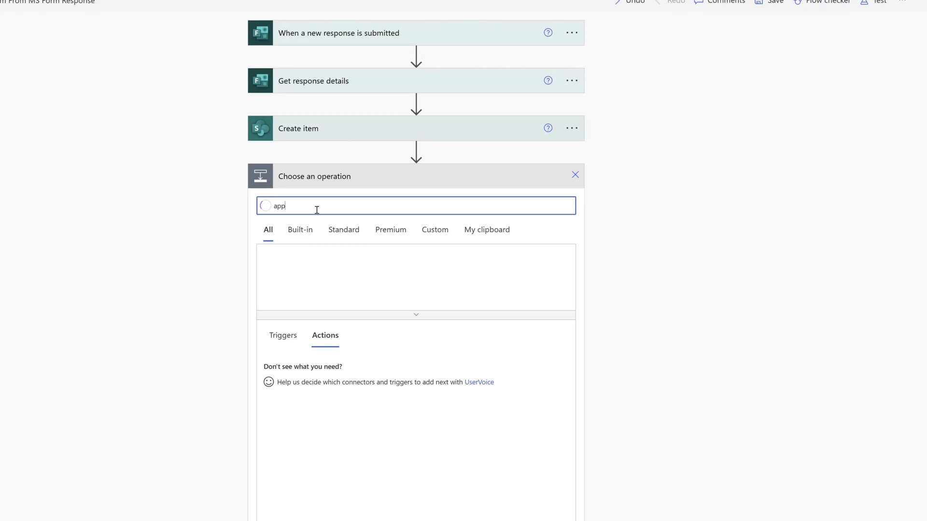
type("apply to each")
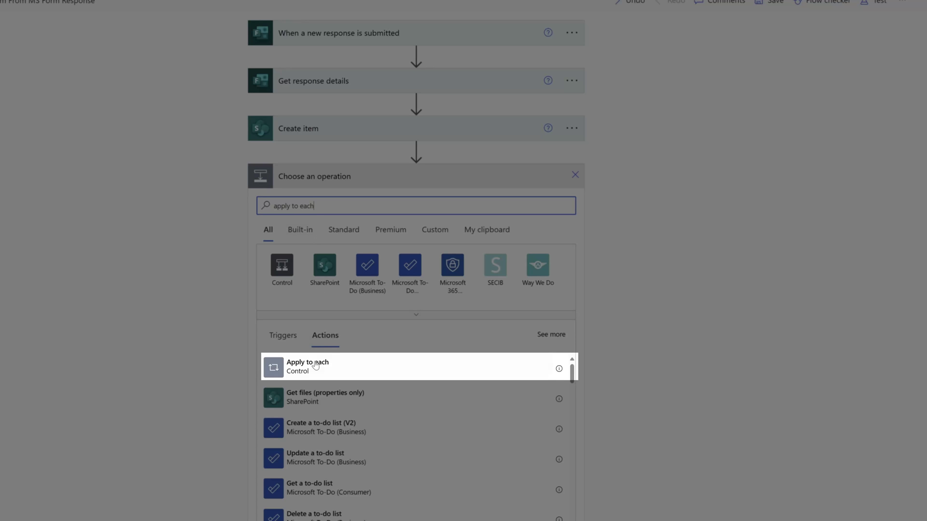
left_click(315, 366)
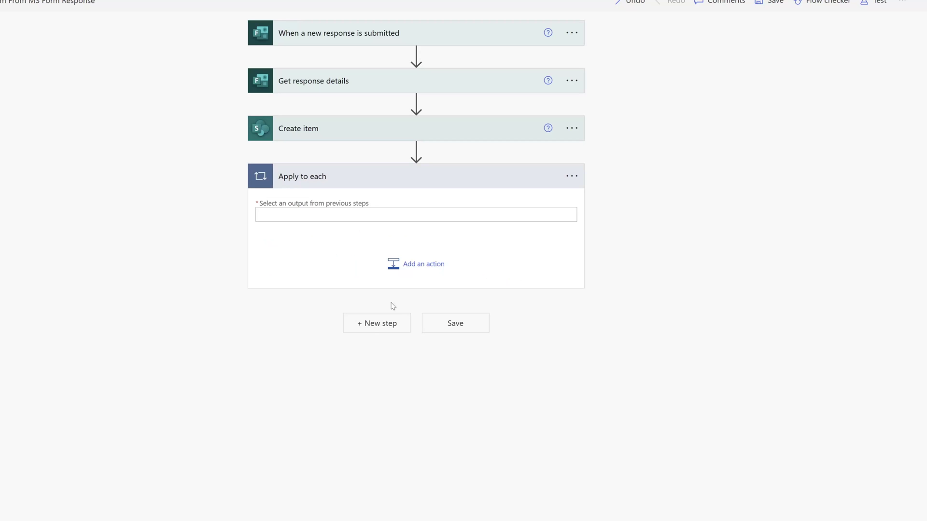
Add the "Get file content" action inside the Apply to each loop
left_click(407, 276)
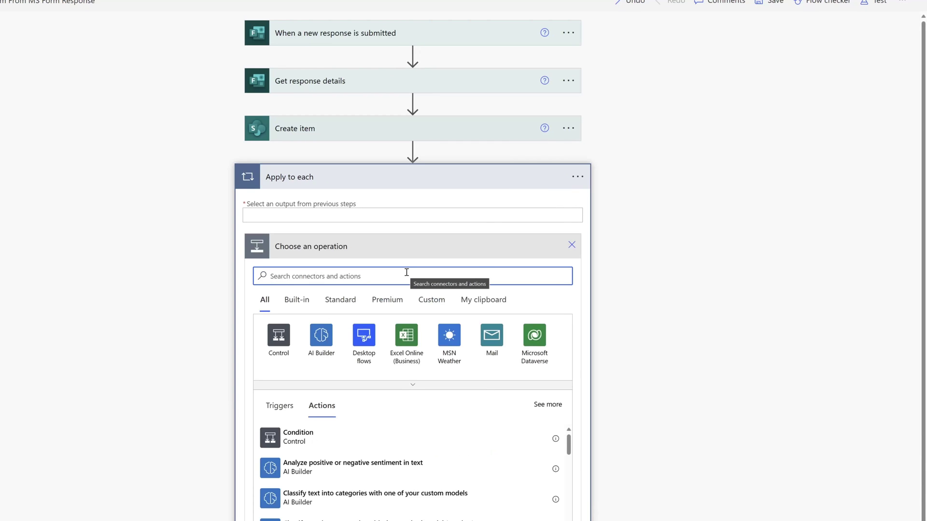
type("get")
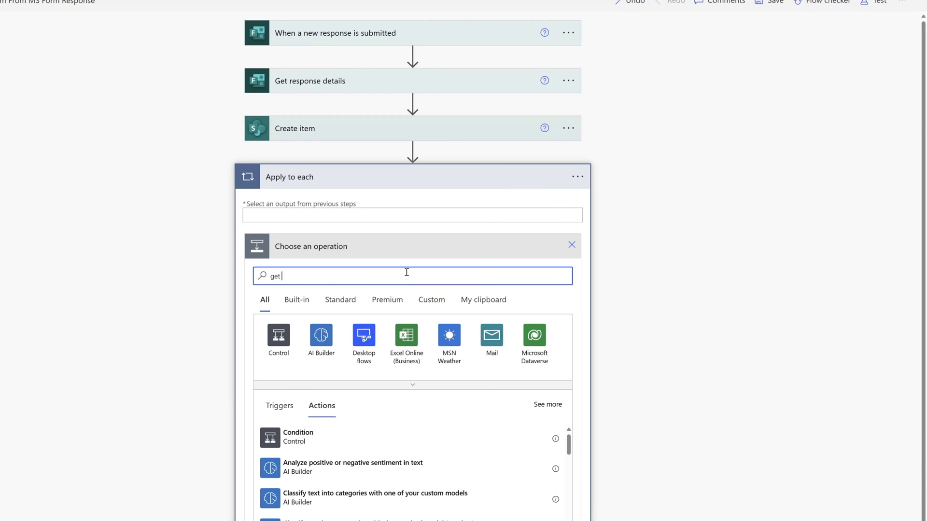
type(" file content")
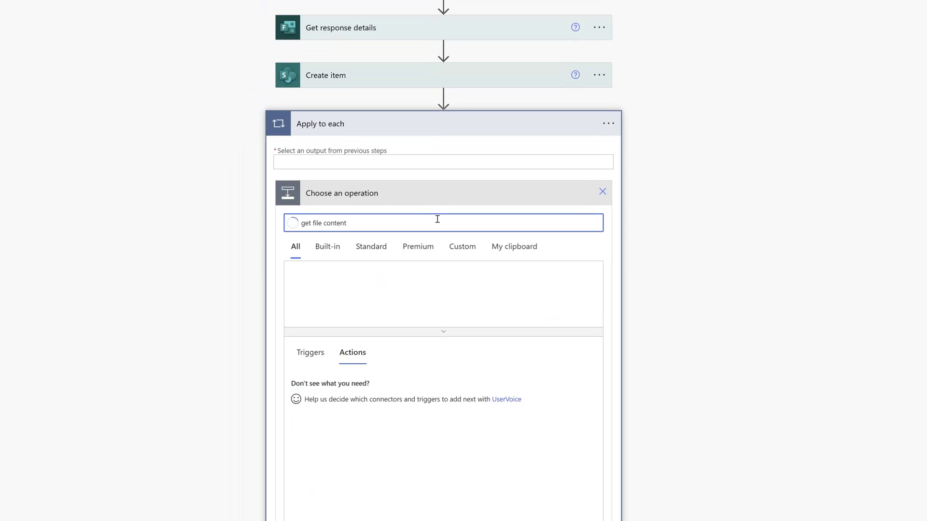
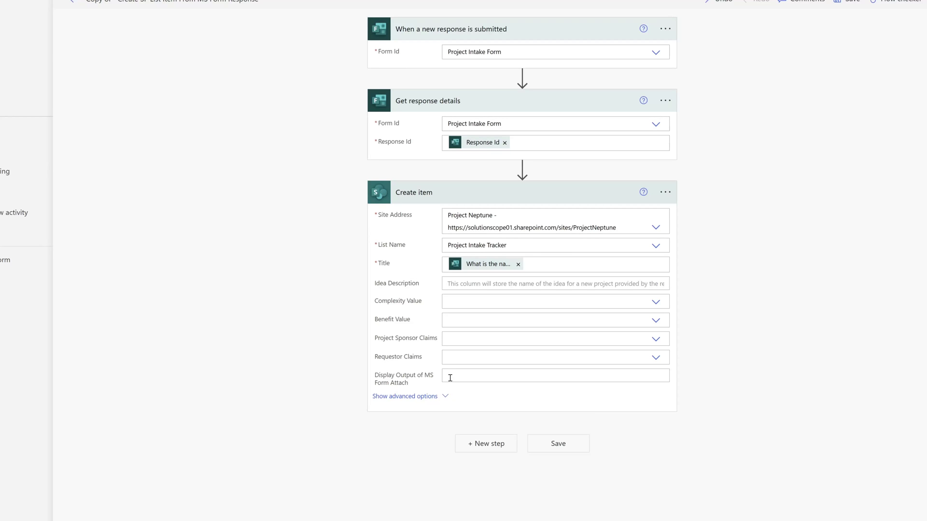
In the flow copy's Create item action, map Display Output of MS Form Attach to the form's supporting documentation answer
left_click(451, 378)
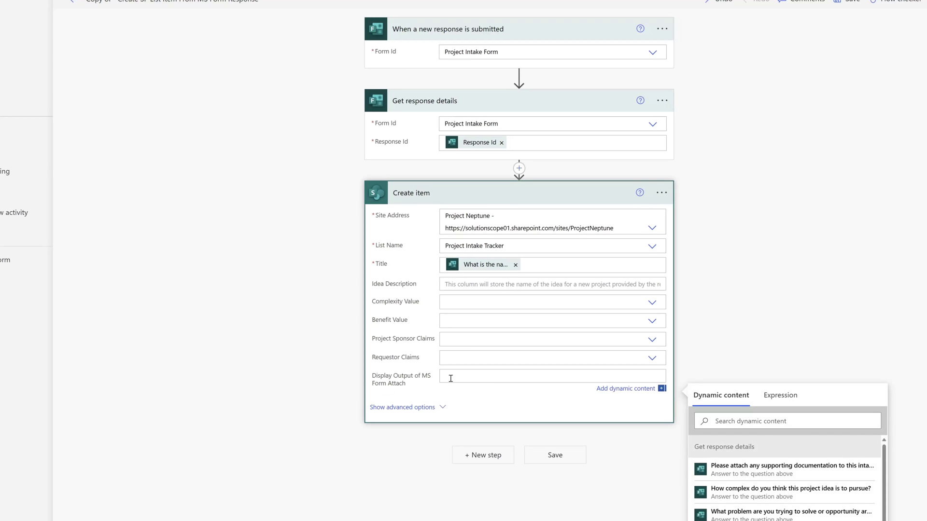
left_click(720, 469)
left_click(737, 341)
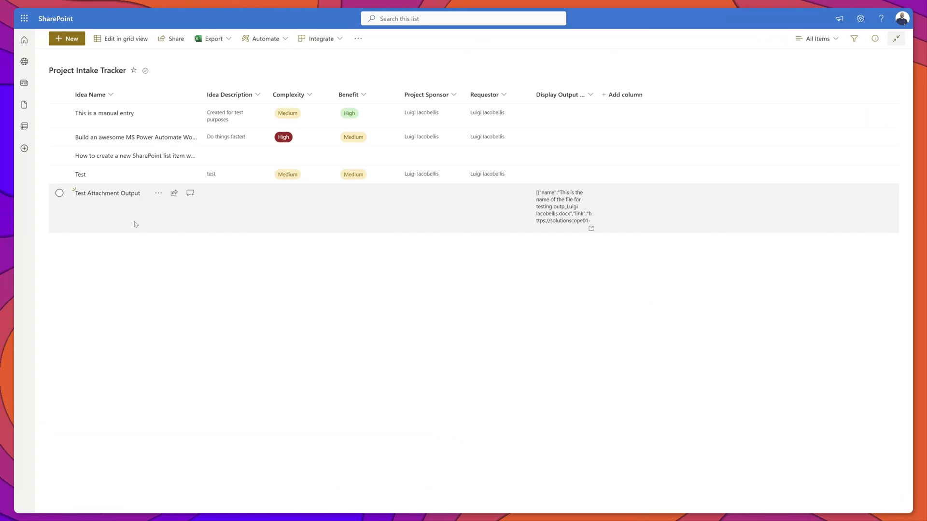
In the SharePoint Project Intake Tracker list, open the Test Attachment Output item and its full Display Output of MS Form Attach value for editing
left_click(118, 194)
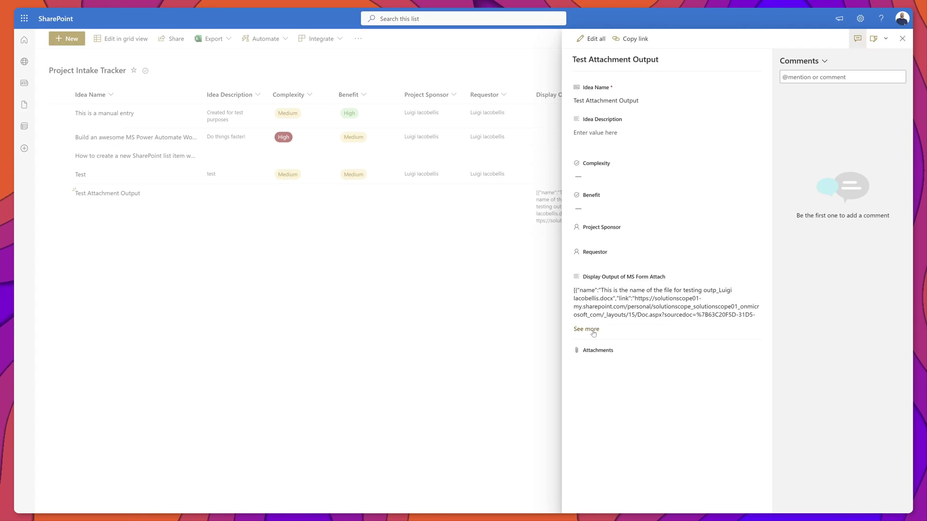
left_click(592, 331)
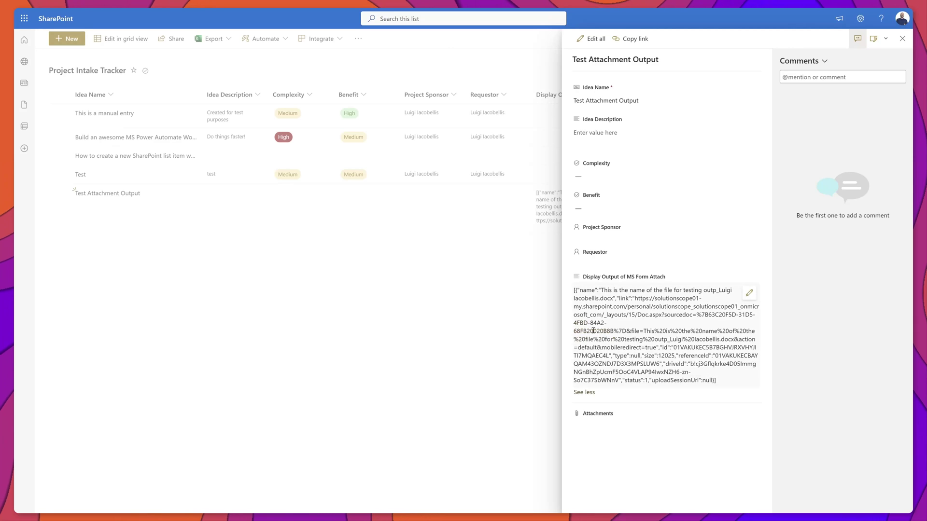
left_click(747, 293)
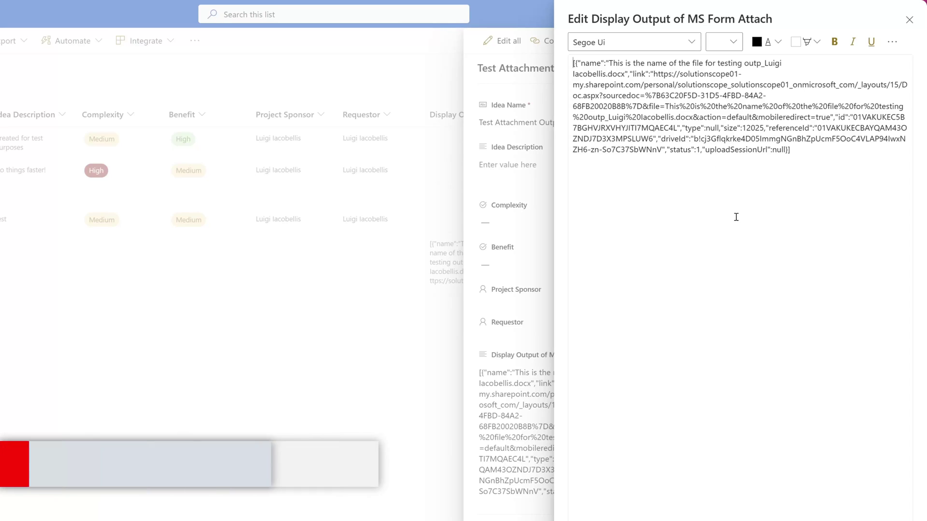
Bold the keys name, link, referenceId and driveId in the attachment output text
left_click_drag(580, 63, 603, 63)
left_click(833, 42)
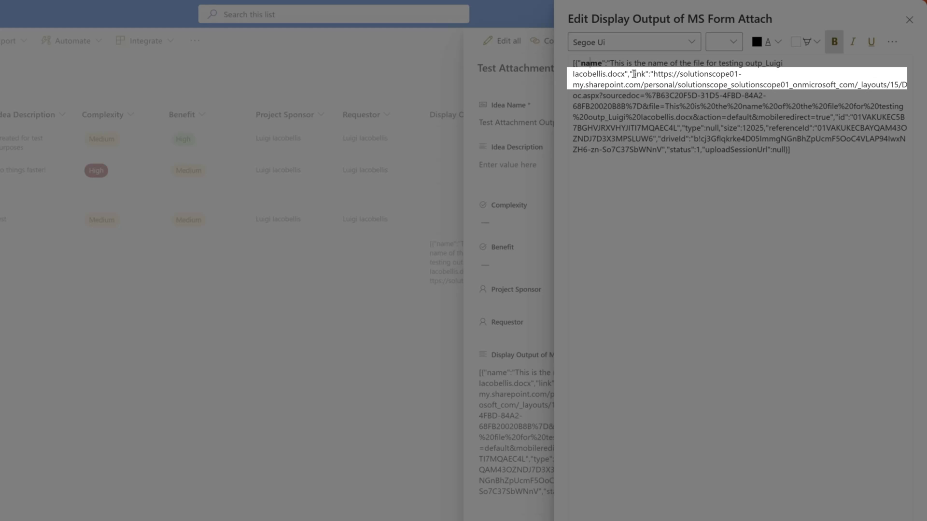
left_click_drag(633, 74, 645, 73)
left_click(834, 42)
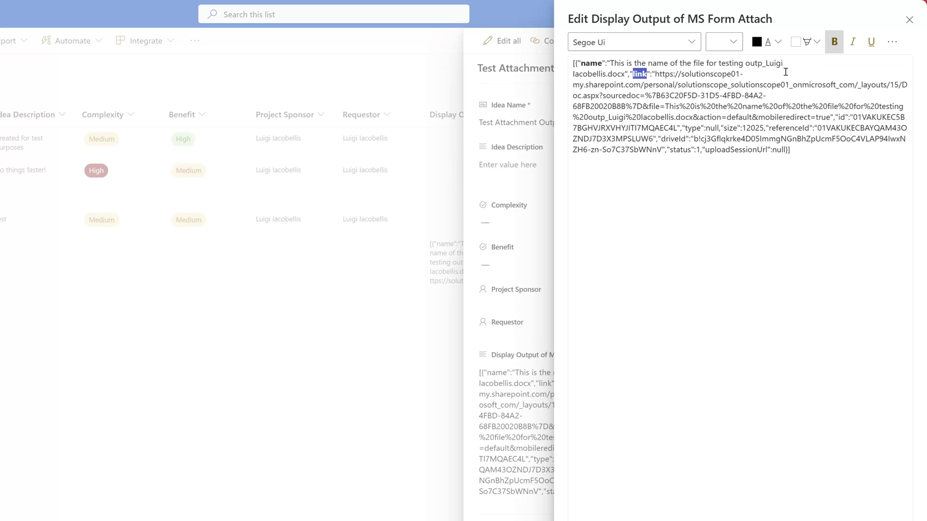
left_click_drag(769, 128, 809, 128)
left_click(834, 42)
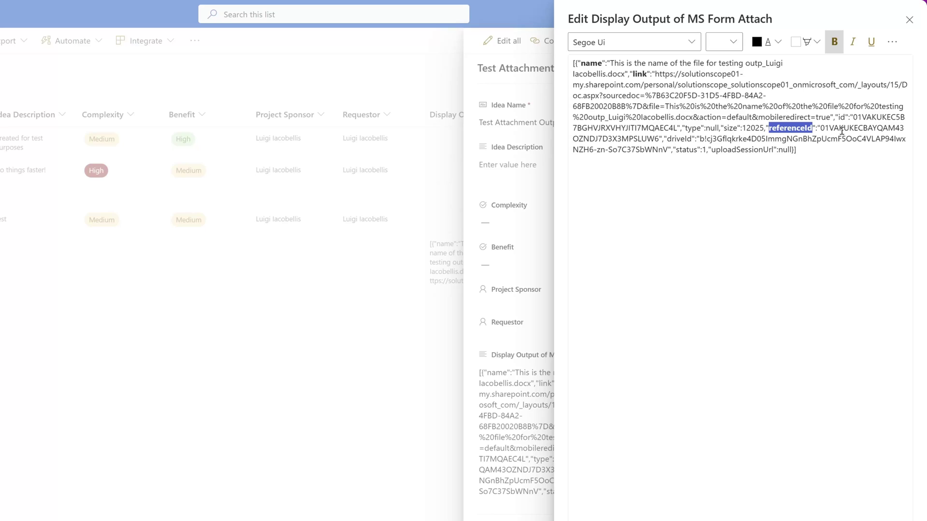
double_click(681, 138)
key("ctrl+b")
left_click(721, 150)
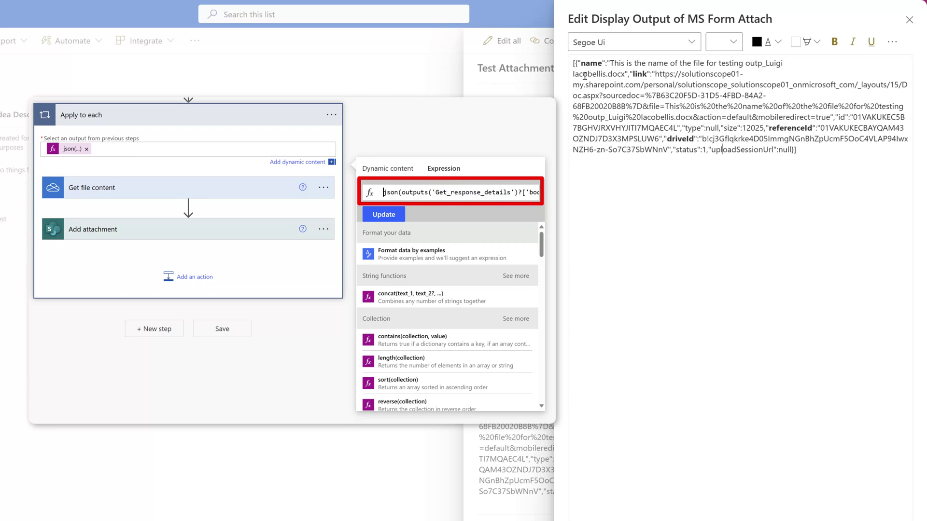
left_click_drag(581, 63, 603, 64)
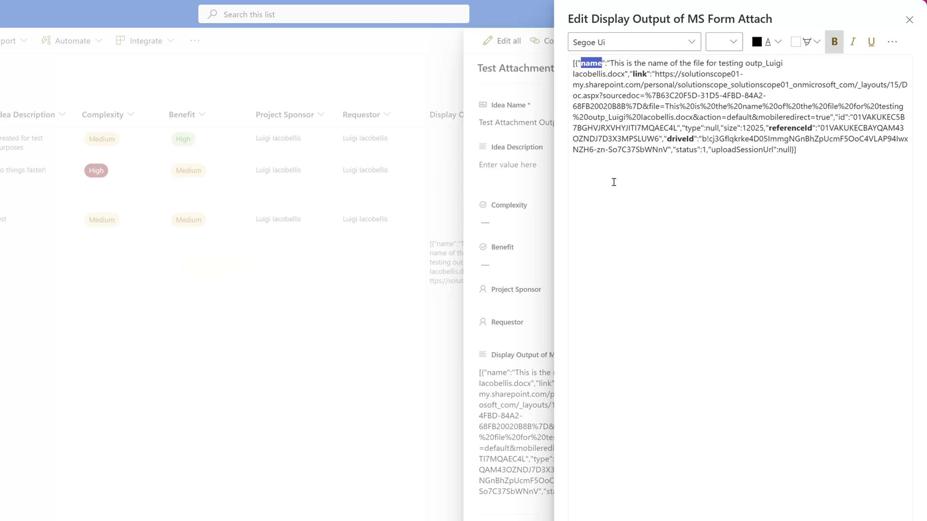
key("ctrl+b")
key("ctrl+b")
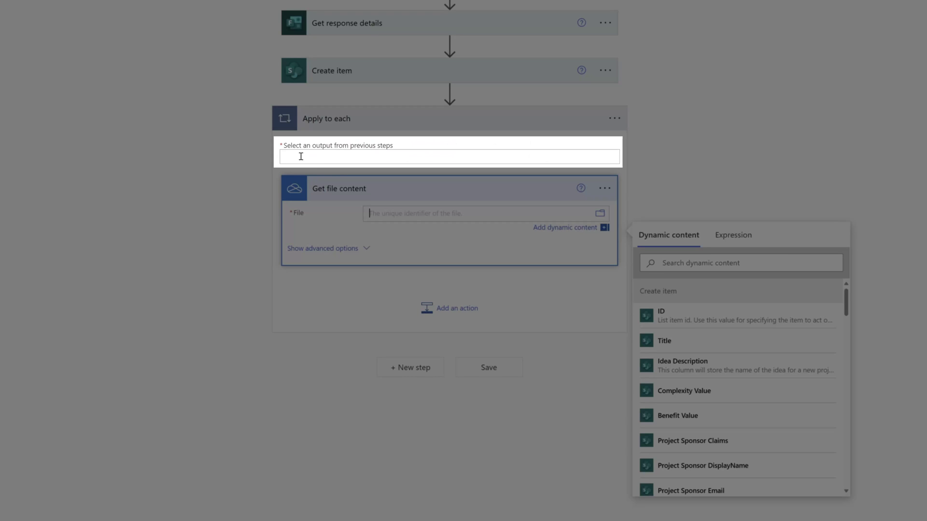
Back in the Power Automate flow, set the Apply to each input to a json() expression wrapping the form's supporting documentation answer
left_click(300, 156)
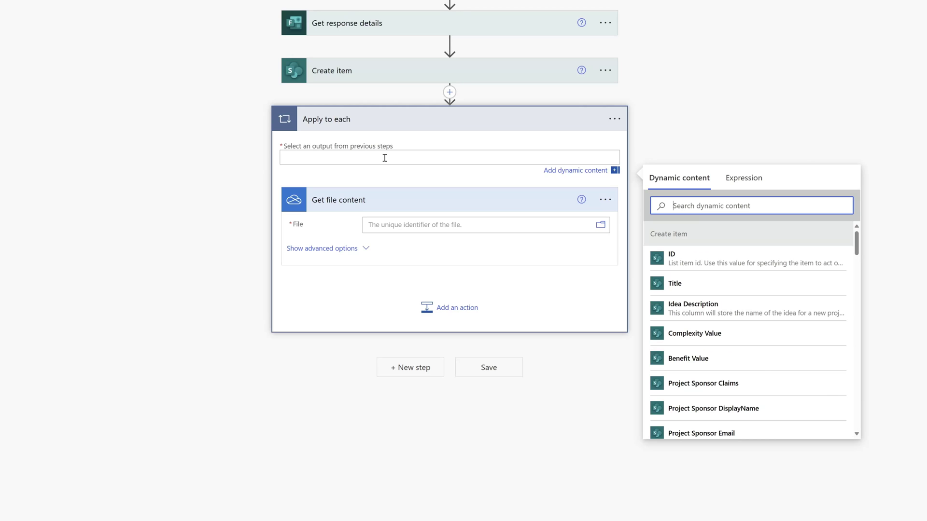
left_click(752, 188)
left_click(683, 192)
type("json")
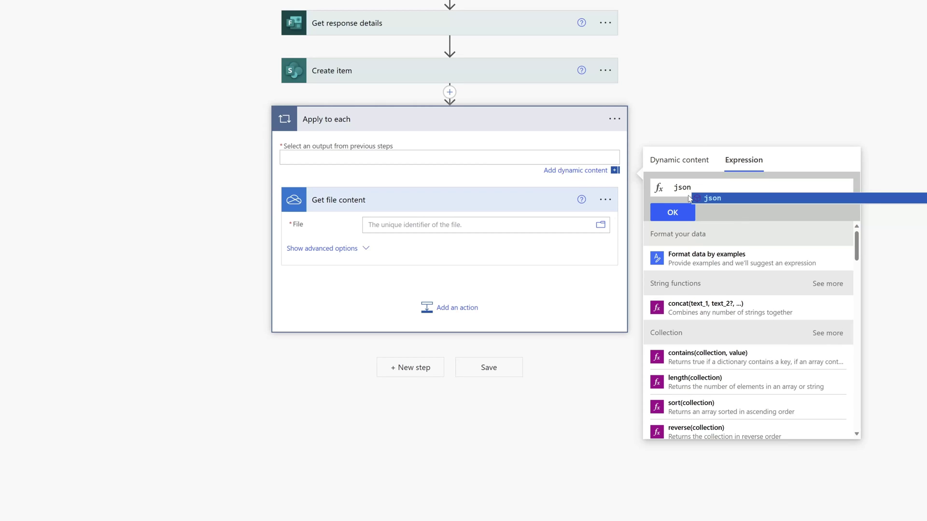
type("(")
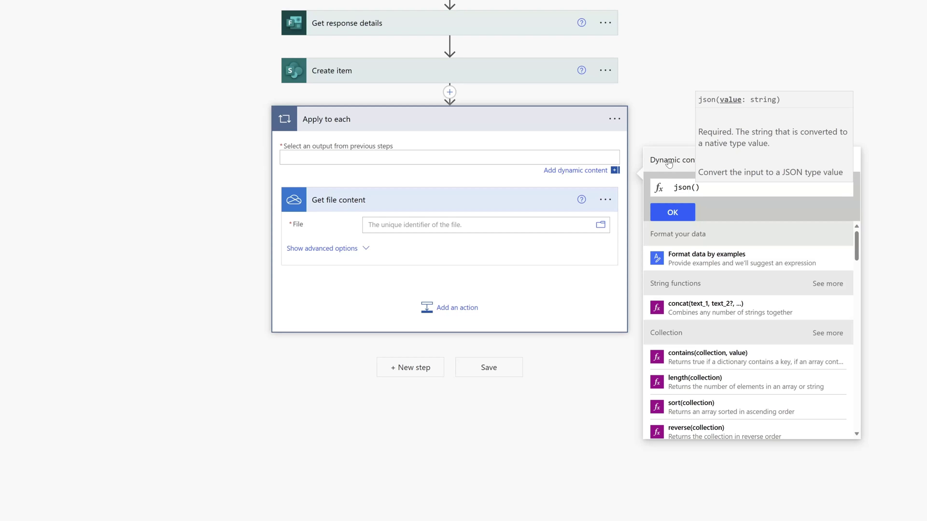
left_click(662, 168)
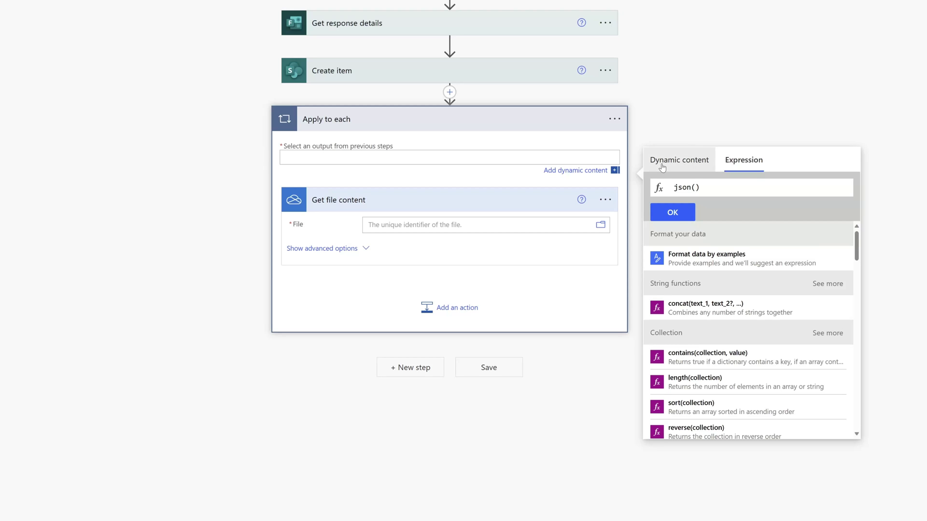
left_click(663, 168)
left_click_drag(857, 247, 857, 399)
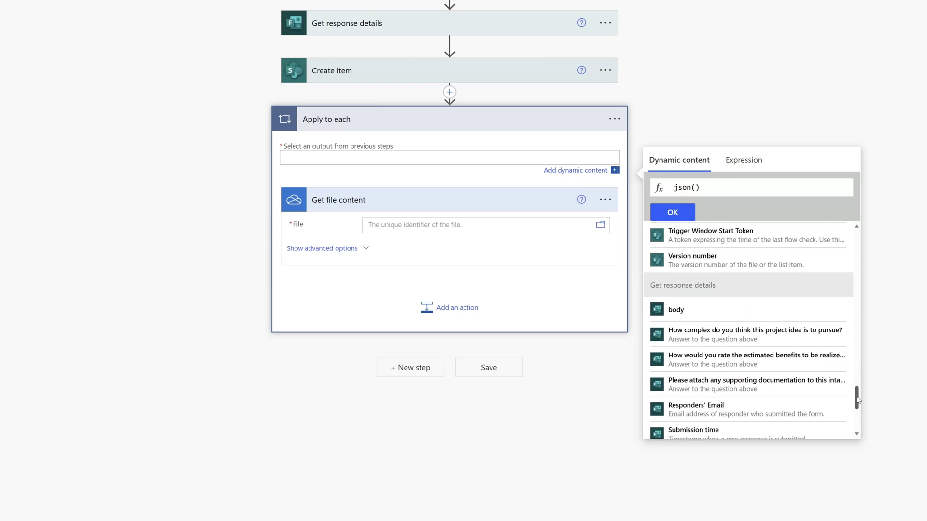
left_click(722, 392)
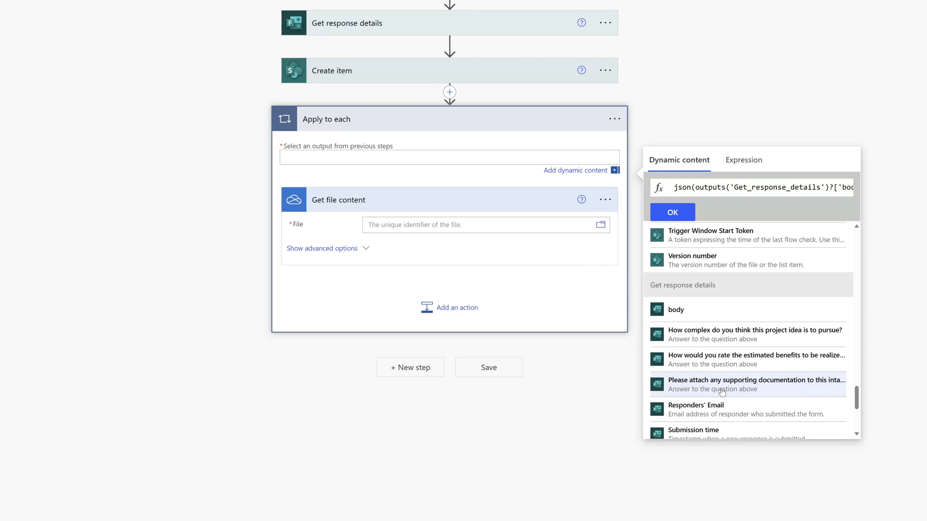
left_click(673, 212)
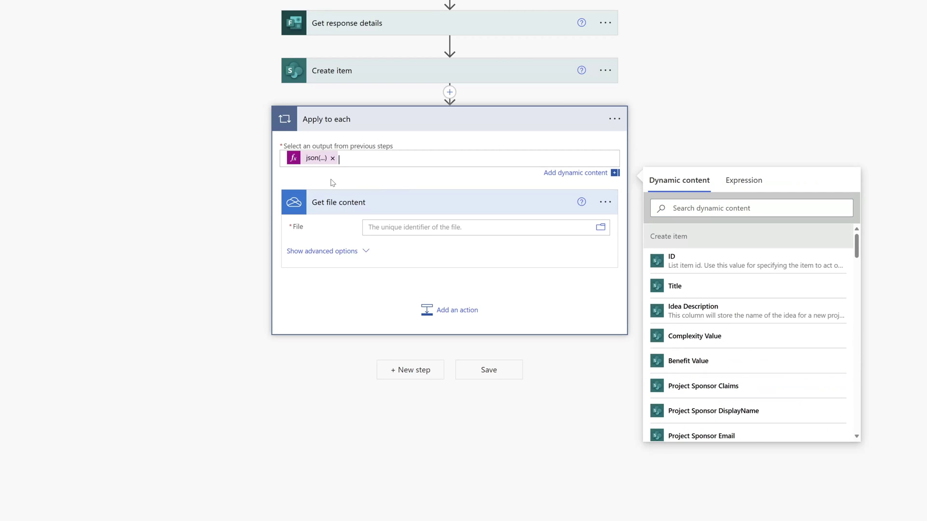
left_click(359, 177)
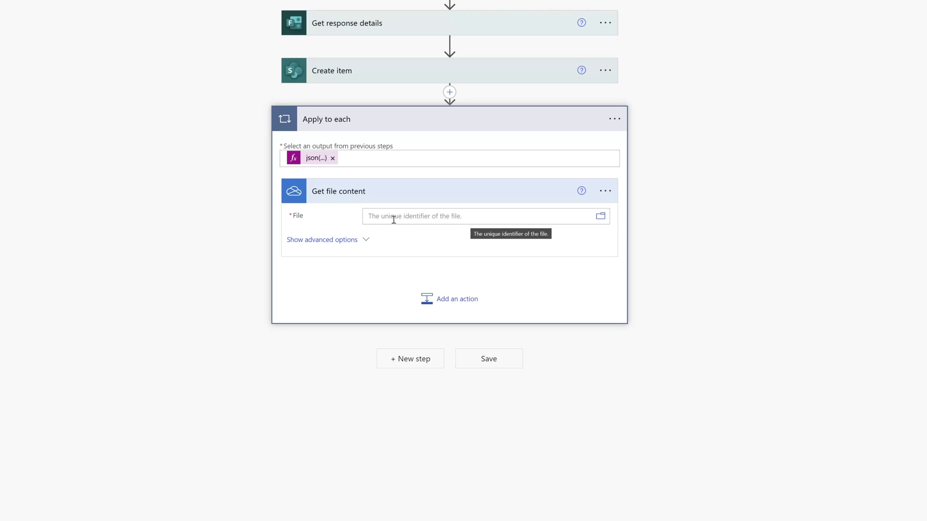
Set the Get file content action's File to the expression item()?['ID']
left_click(393, 220)
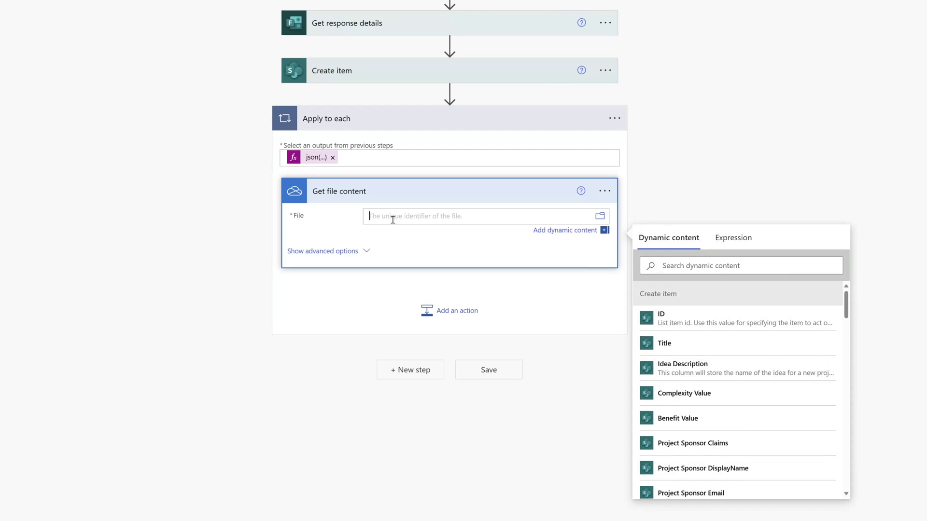
left_click(725, 247)
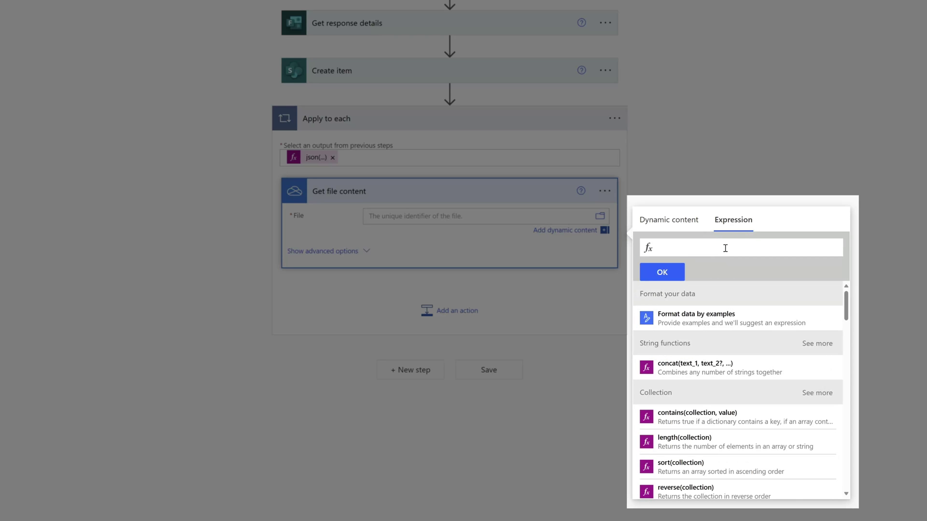
type("it")
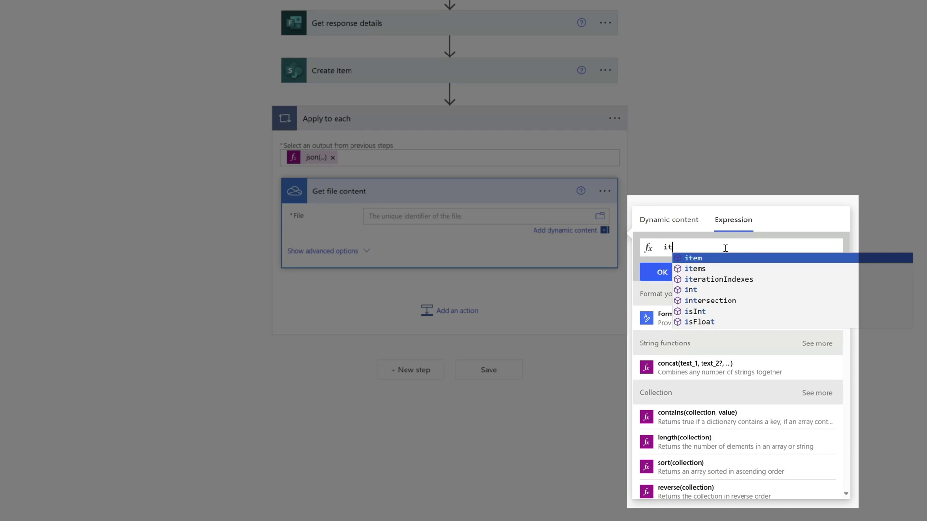
type("em()")
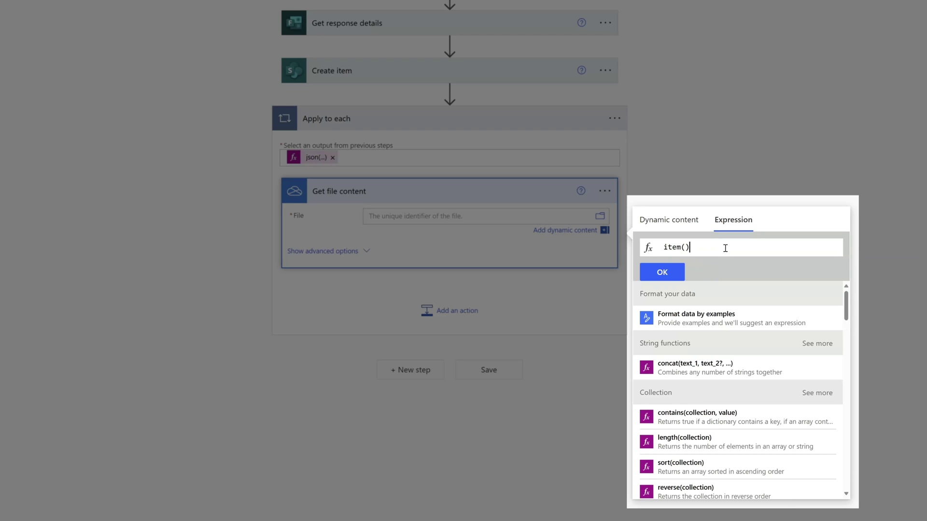
type("?")
type("['ID")
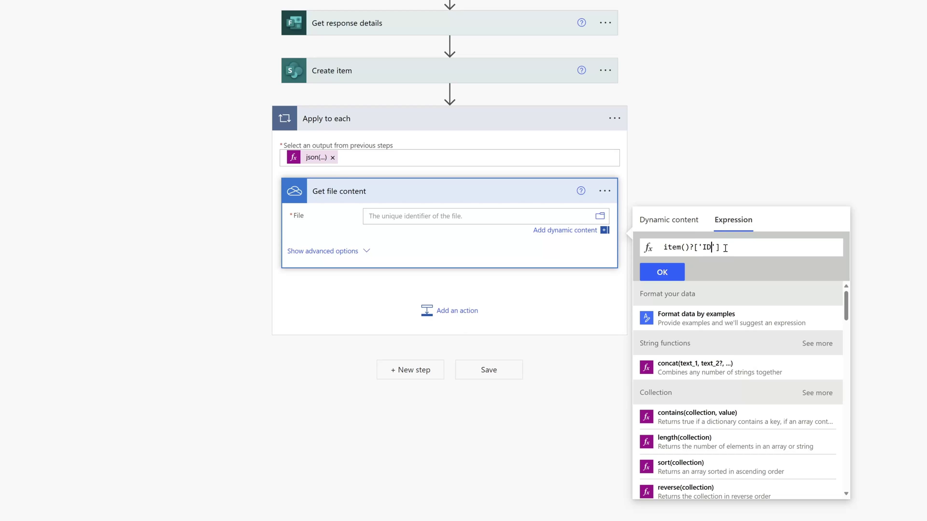
left_click(662, 273)
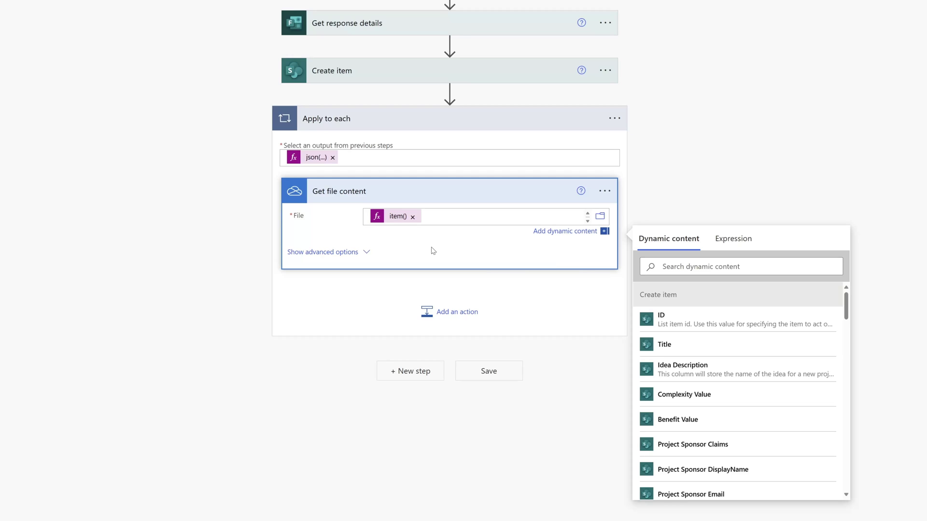
left_click(403, 296)
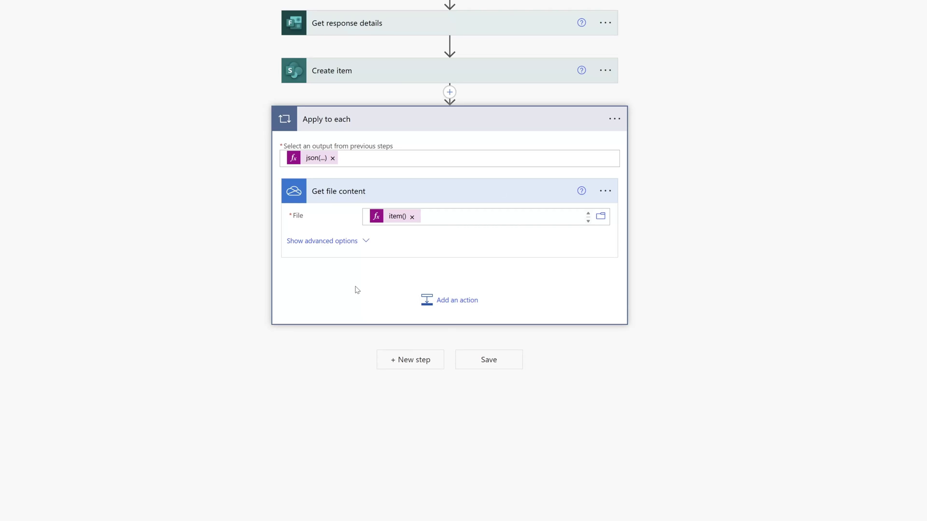
Inside Apply to each, add a SharePoint Add attachment action for Project Neptune's Project Intake Tracker list, with Id set to Create item's ID
left_click(452, 303)
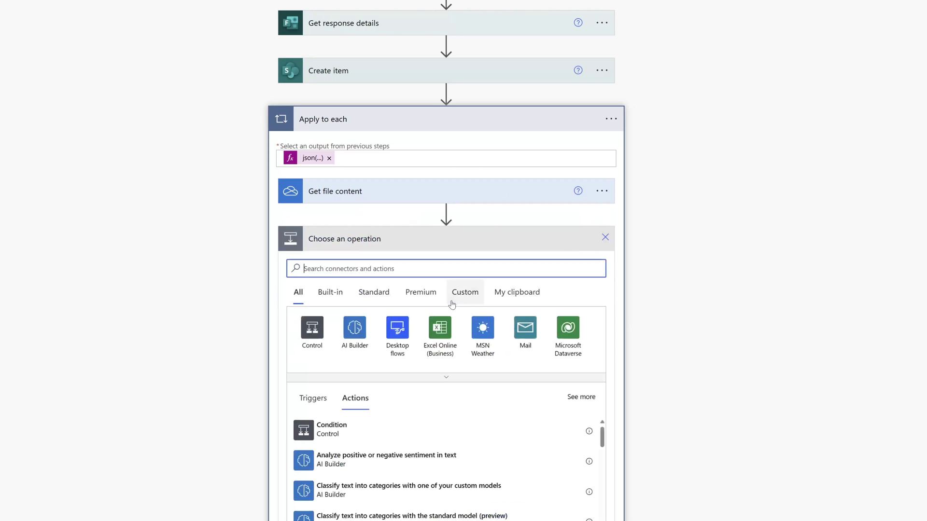
type("add attach")
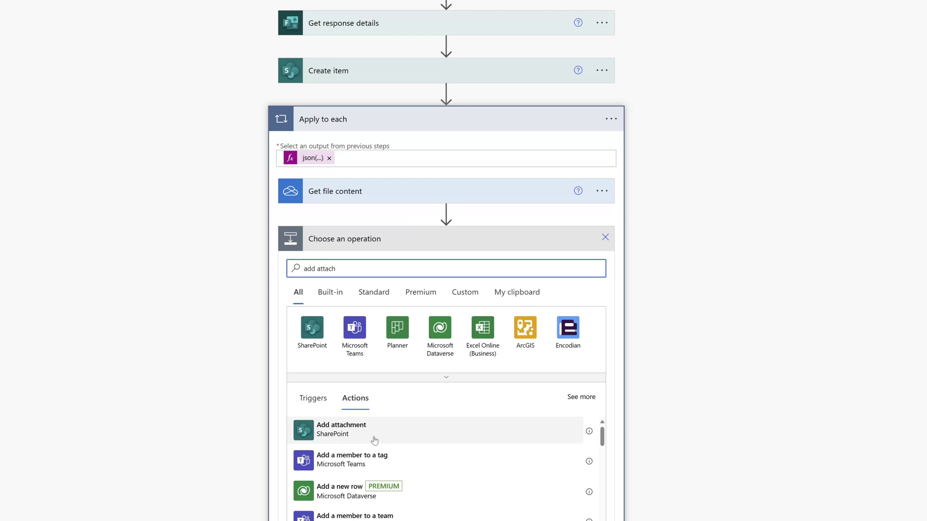
left_click(374, 440)
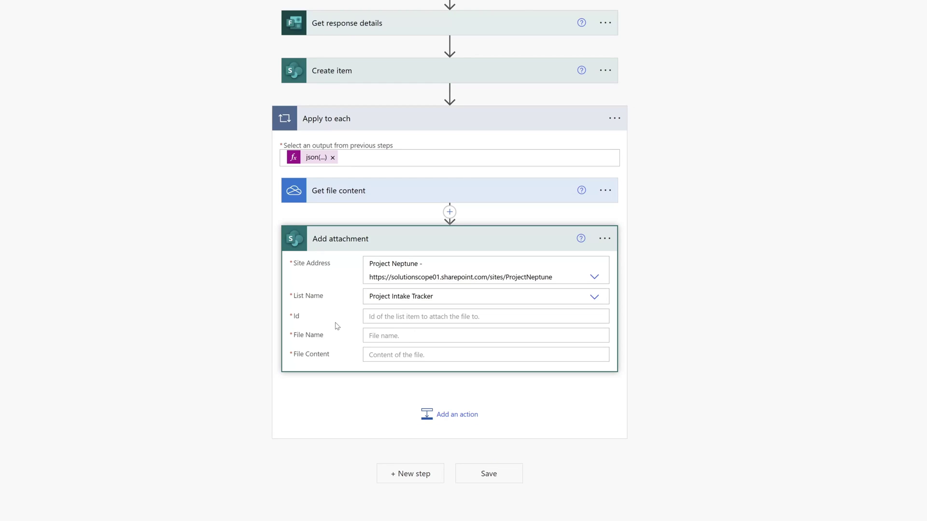
left_click(383, 319)
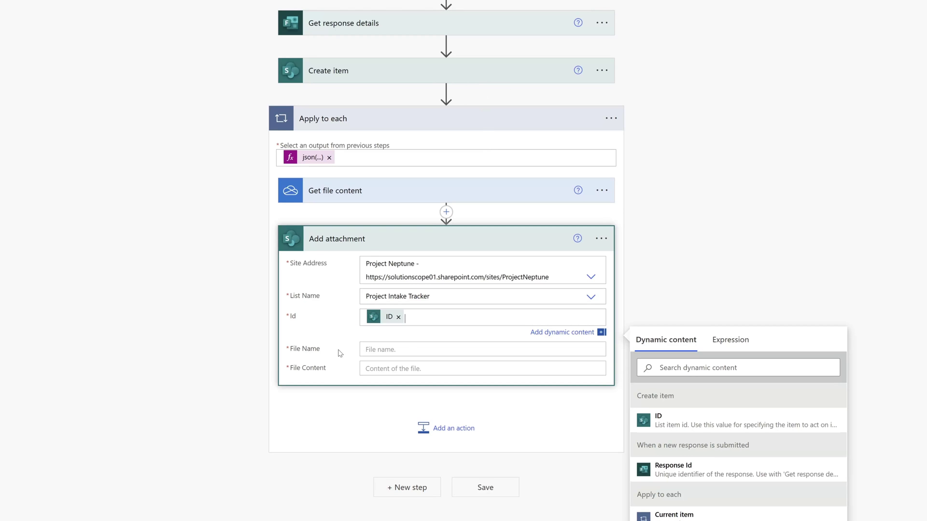
left_click(340, 353)
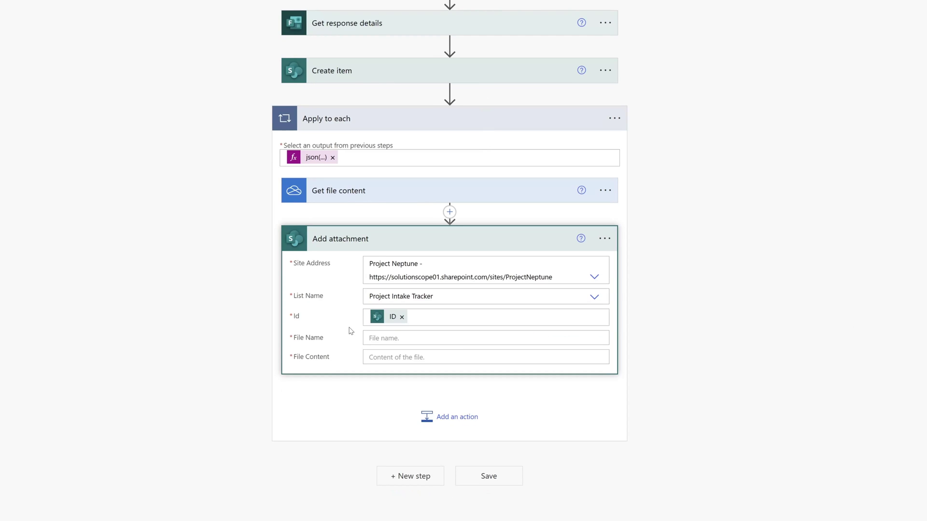
Set the Add attachment action's File Name to the expression item()?['Name']
left_click(381, 342)
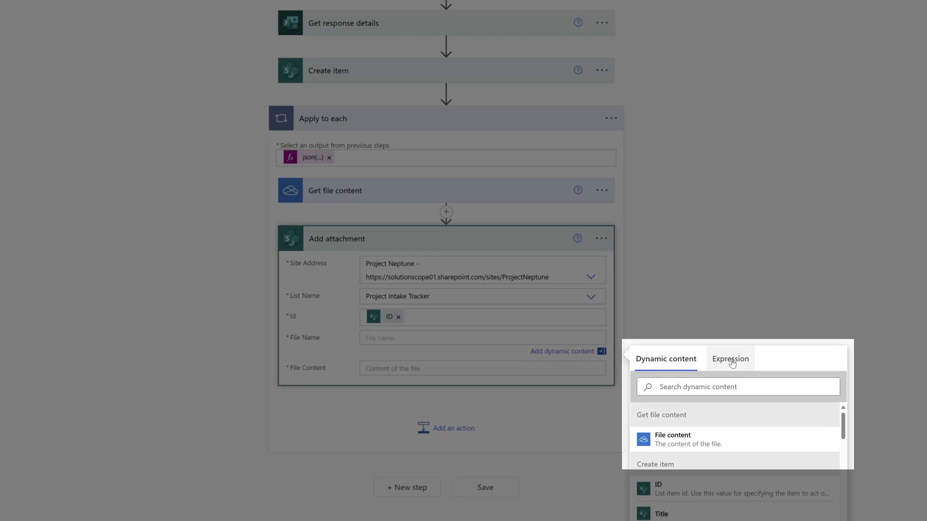
left_click(730, 358)
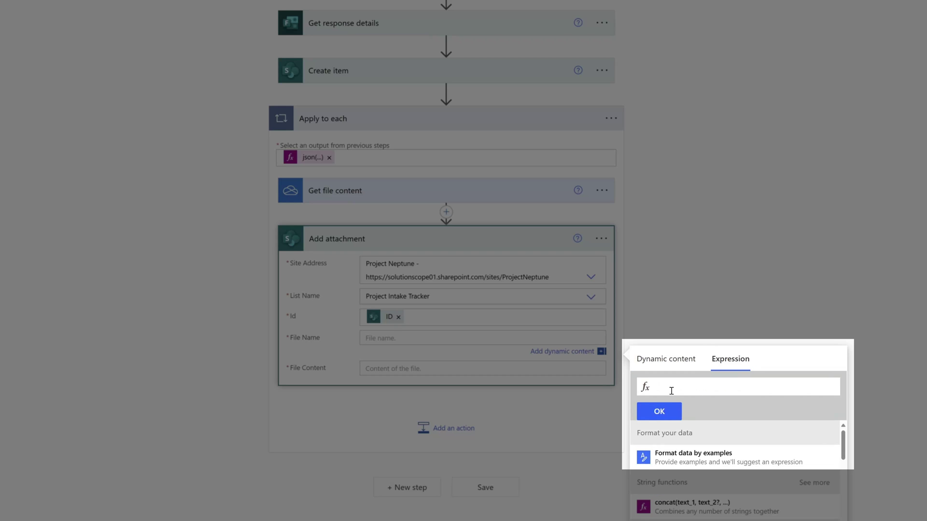
type("Ite")
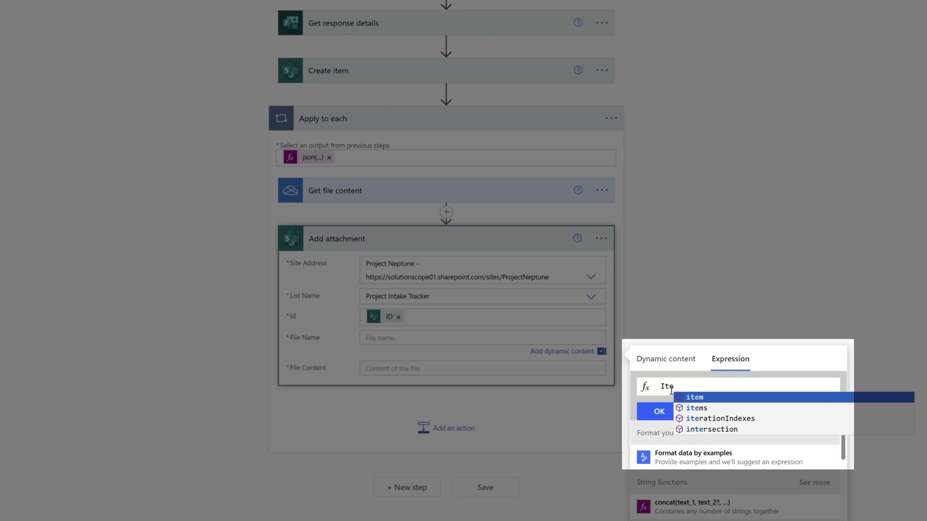
key("Tab")
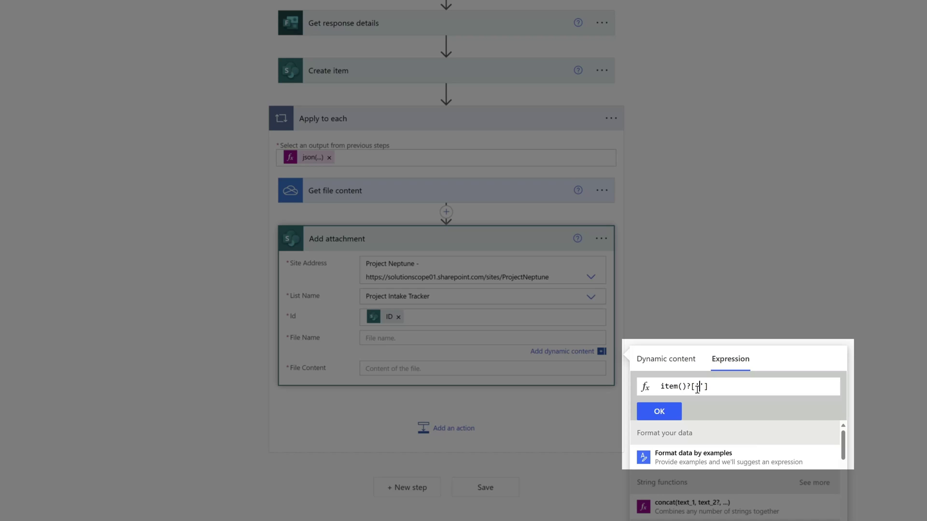
type("Name")
left_click(659, 412)
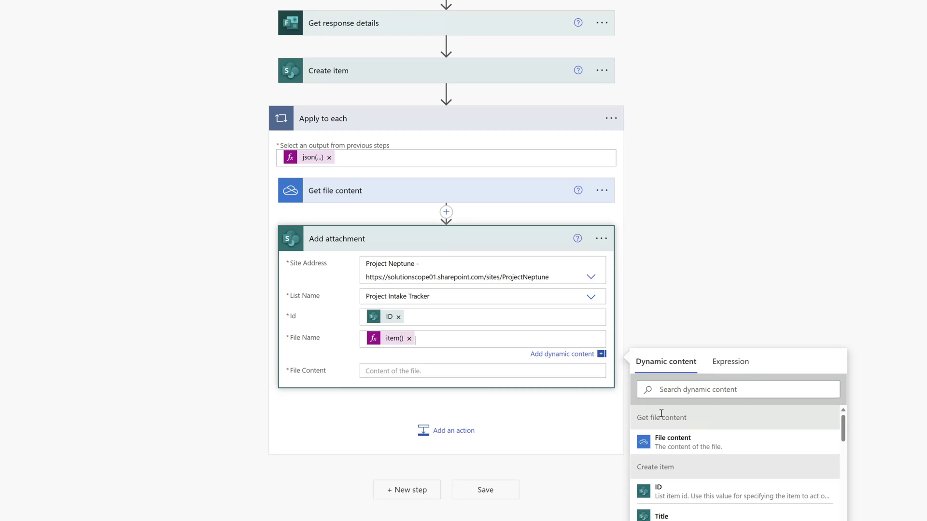
Set the attachment's File Content to the File content output of Get file content, and save the flow
left_click(372, 371)
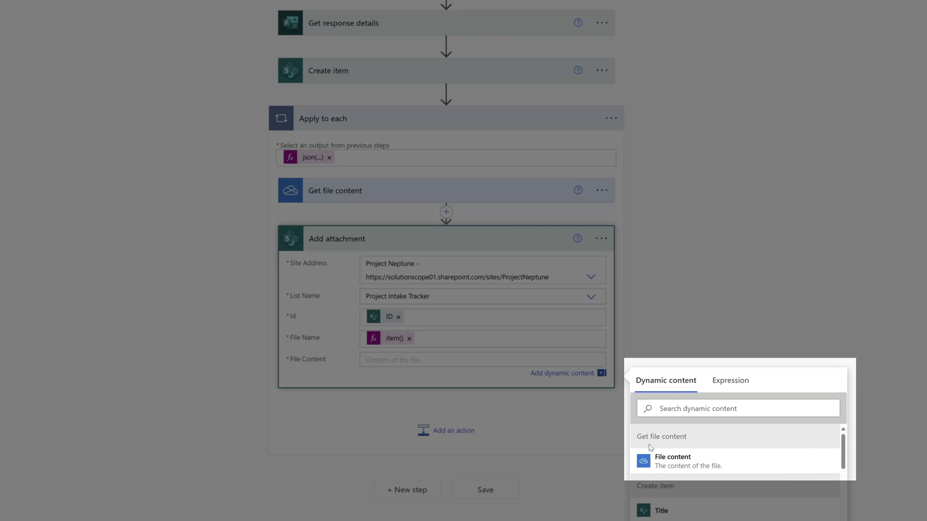
left_click(680, 462)
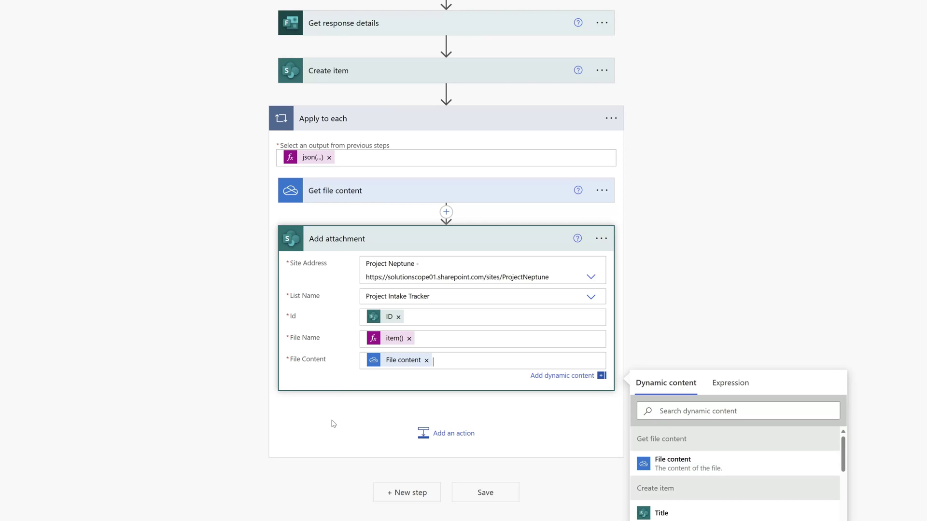
left_click(465, 496)
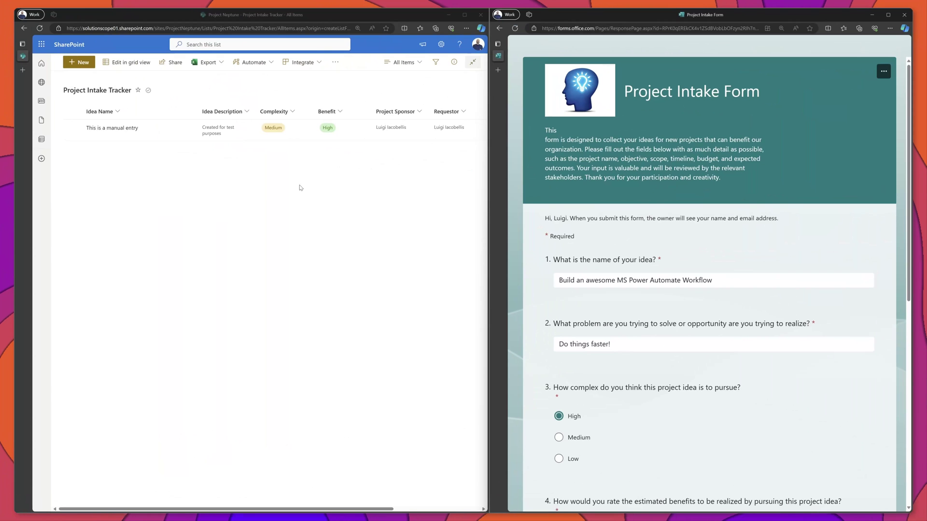
Switch to the Project Intake Form and submit the filled-in test response with BRD.docx and Workflow Requirement.docx attached
scroll(690, 248, "down", 1)
scroll(690, 248, "down", 7)
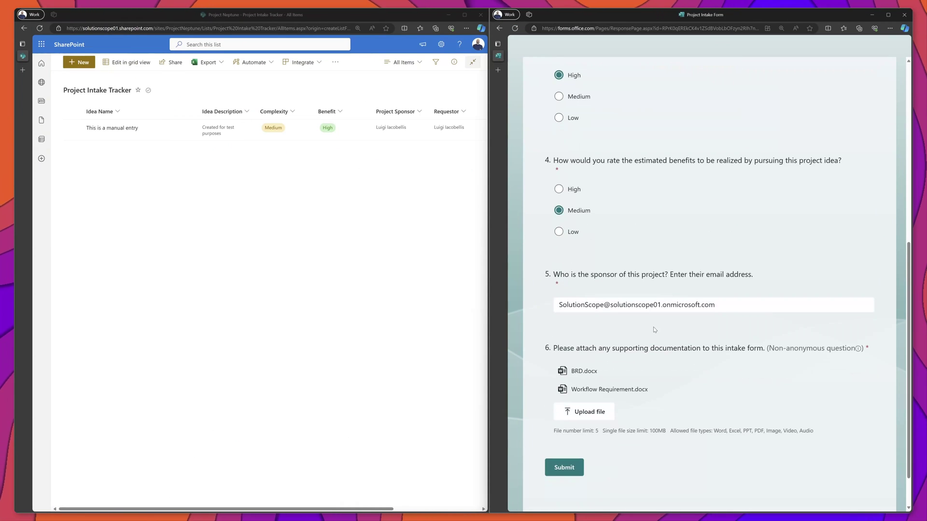
scroll(665, 367, "down", 1)
scroll(666, 367, "down", 1)
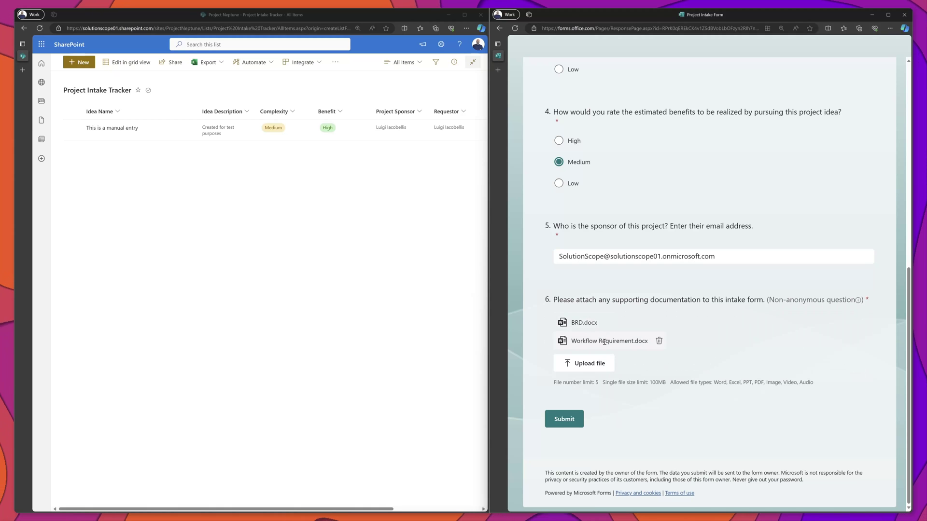
mouse_move(602, 327)
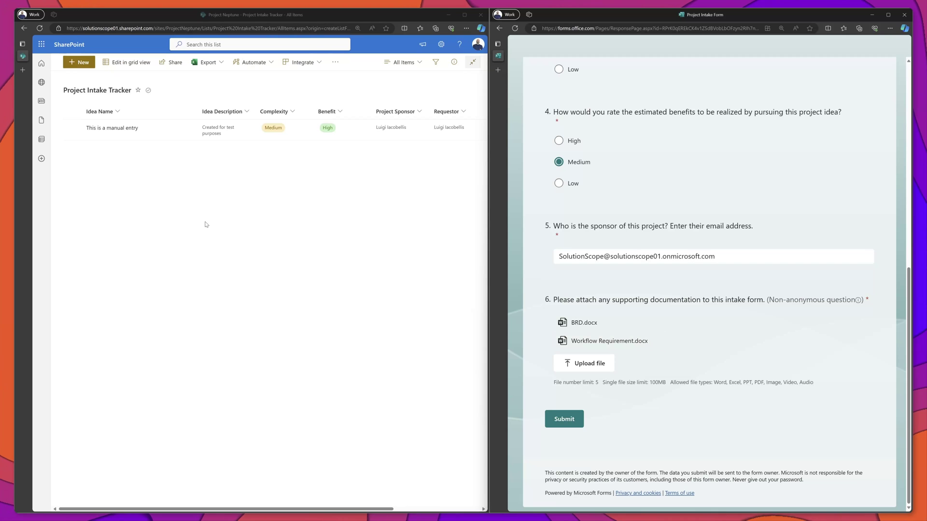
left_click(563, 419)
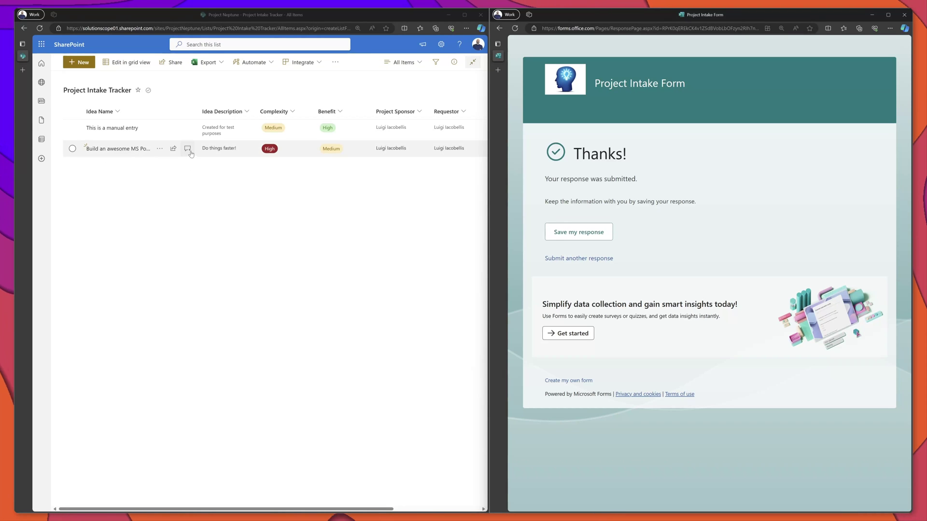
In the SharePoint Project Intake Tracker list, open the Build an awesome MS Power Automate Workflow item and view its BRD attachment
left_click(162, 151)
left_click(160, 149)
left_click(175, 151)
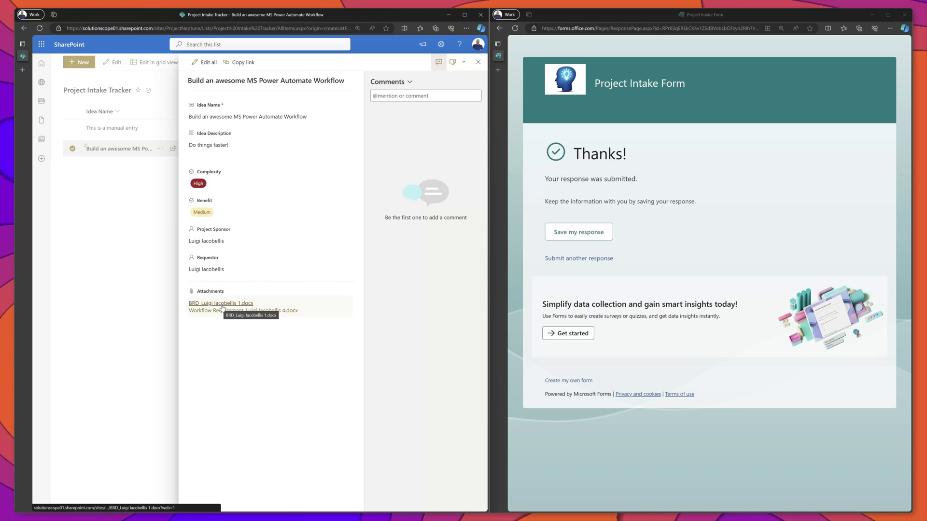
left_click(223, 304)
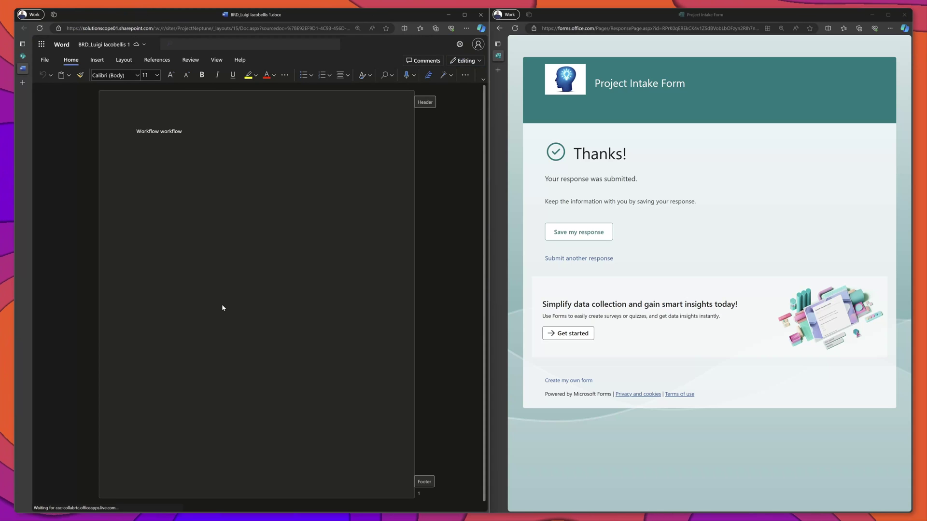